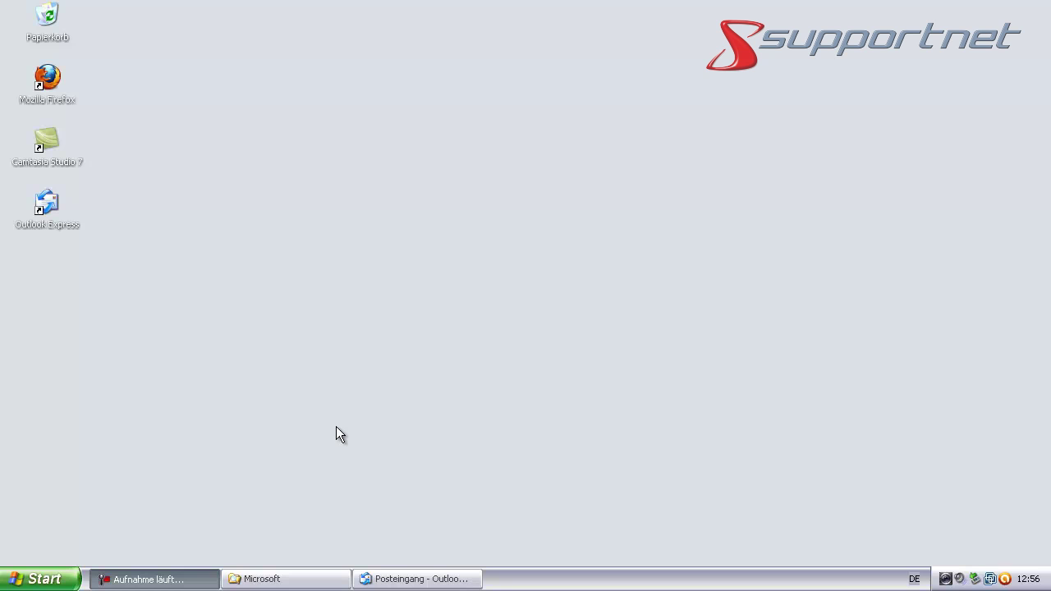
Switch to Outlook Express and view the messages in Gesendete Objekte and Posteingang
click(424, 579)
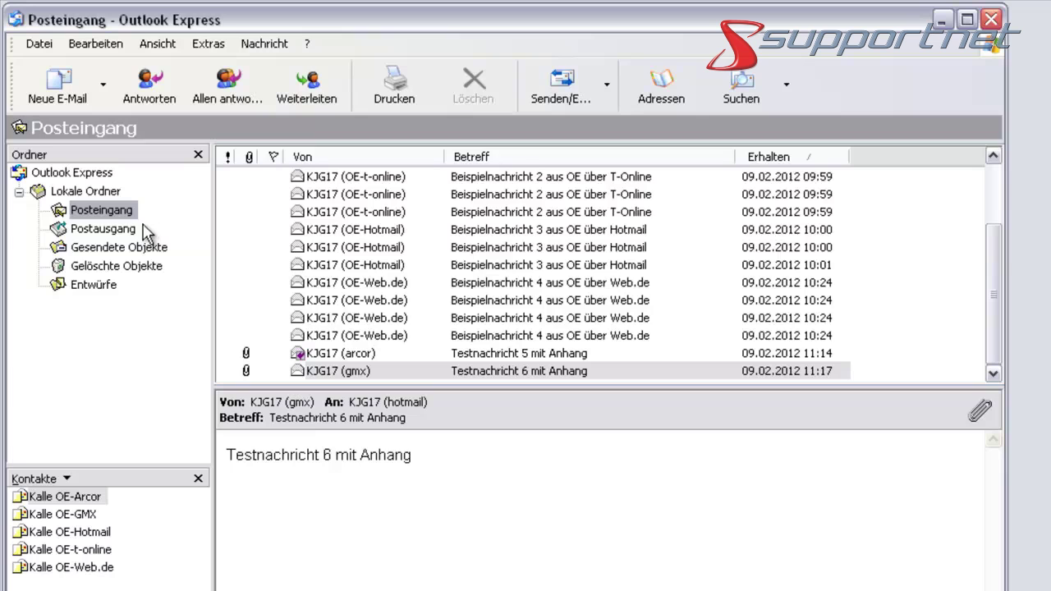
click(145, 248)
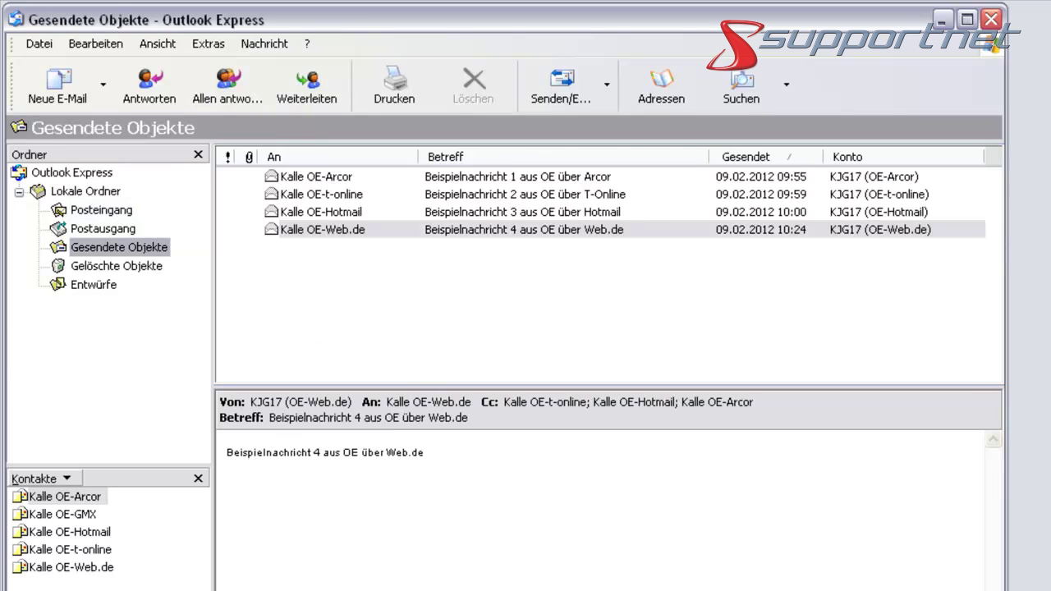
click(99, 212)
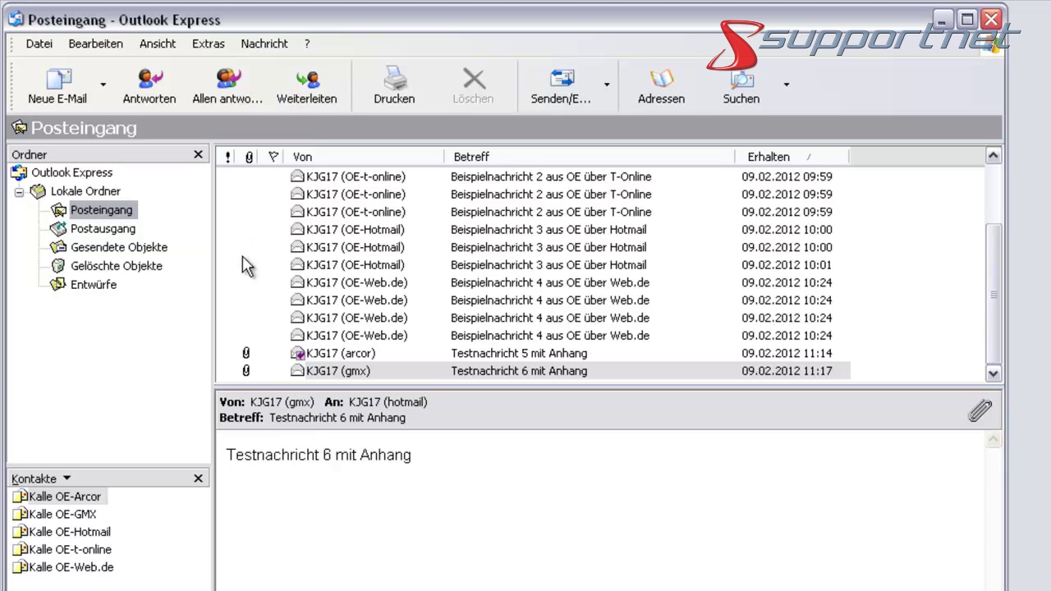
Look up the full path of the message store folder in the maintenance options, leaving the settings as they are
click(209, 45)
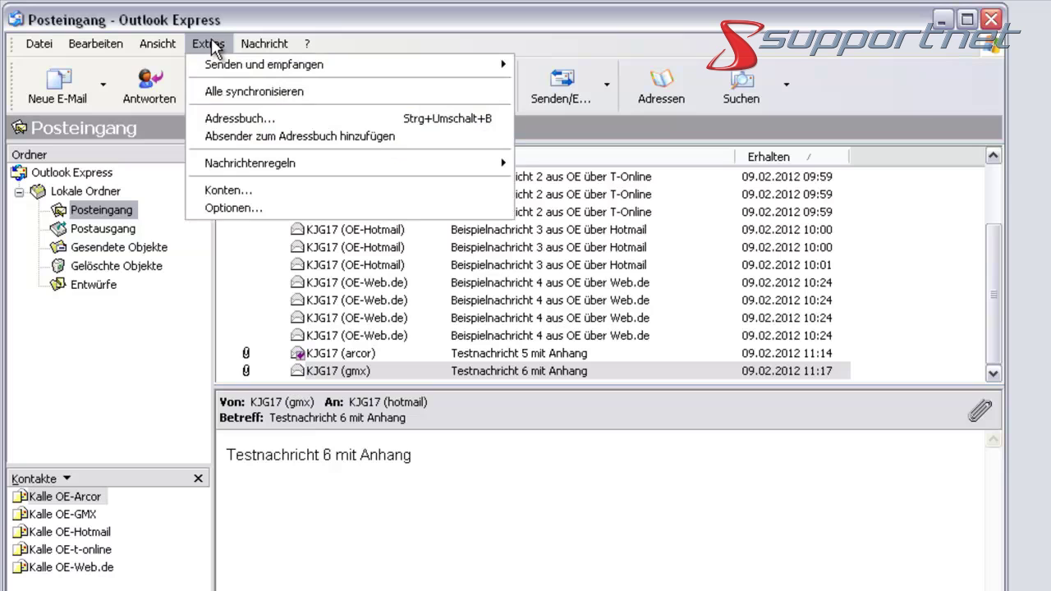
click(238, 211)
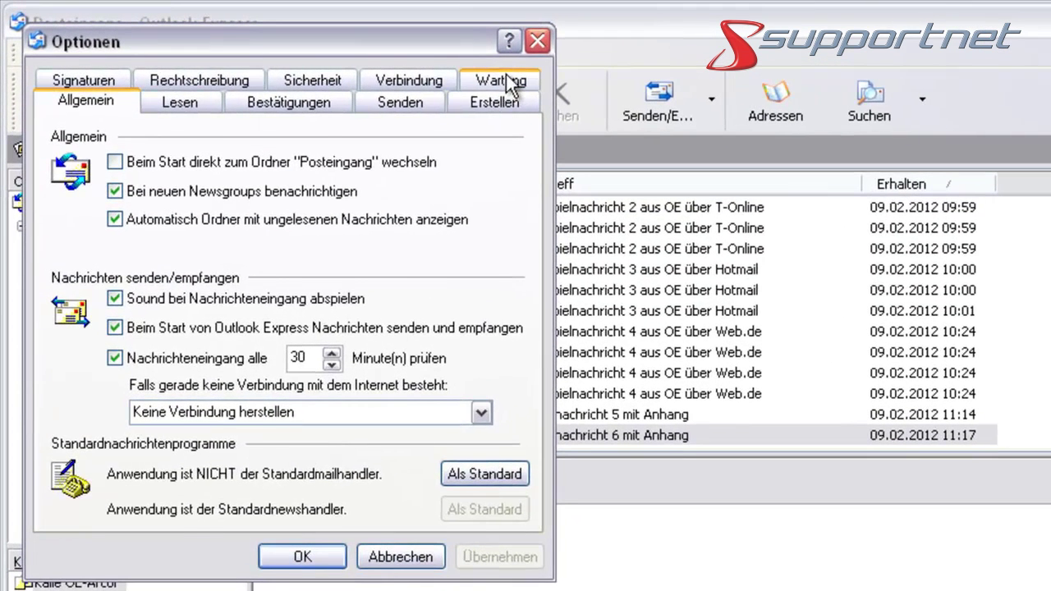
click(506, 81)
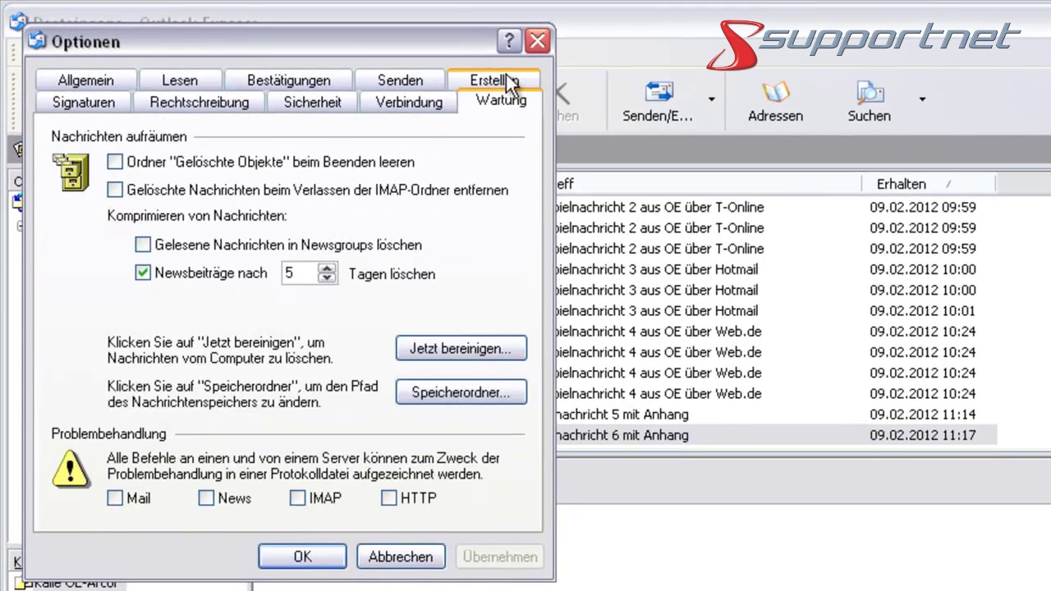
click(458, 393)
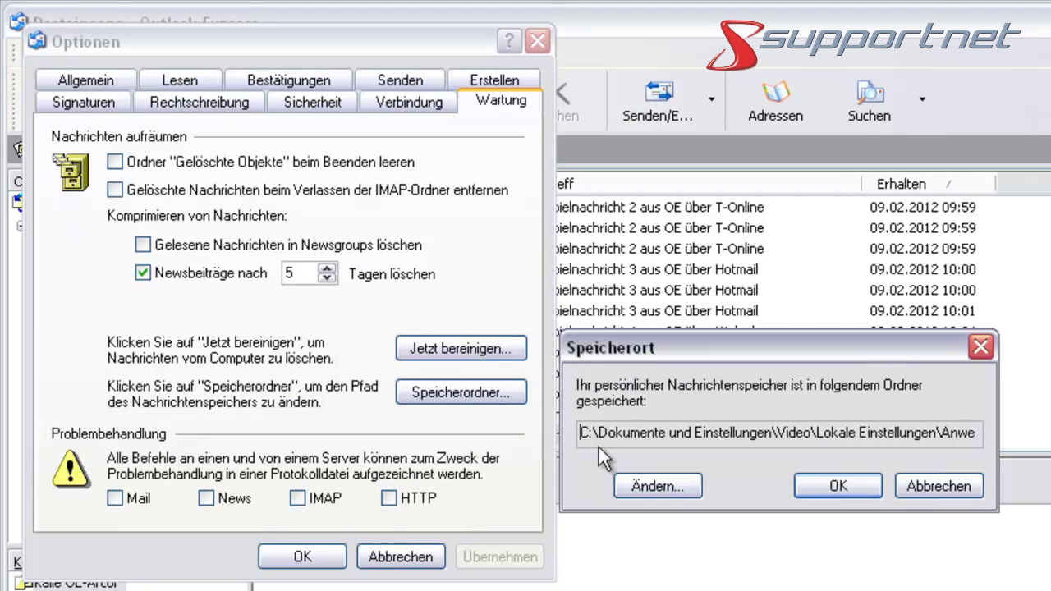
drag(579, 433, 1004, 435)
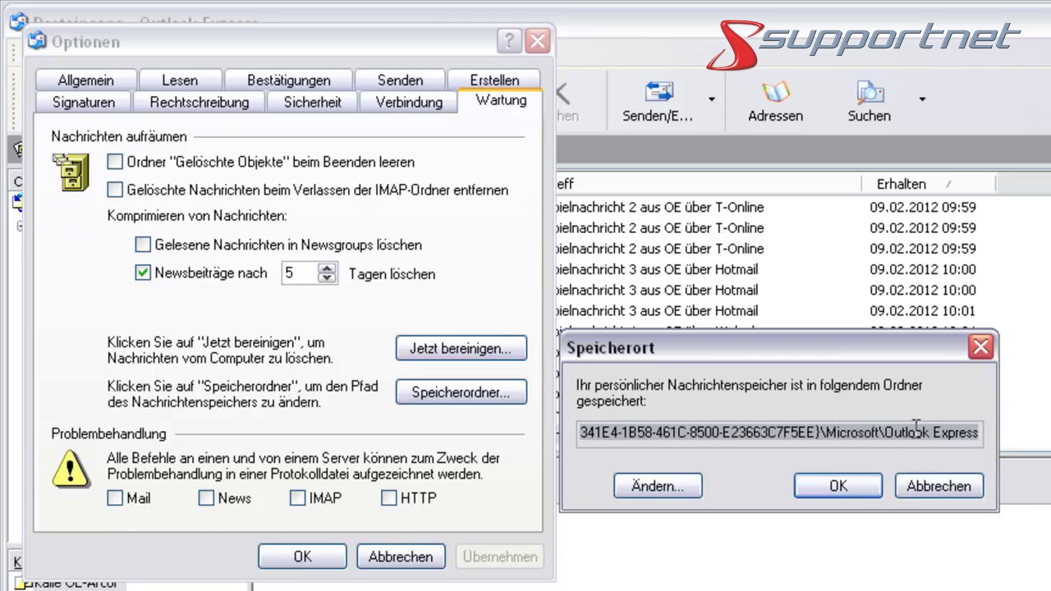
click(866, 483)
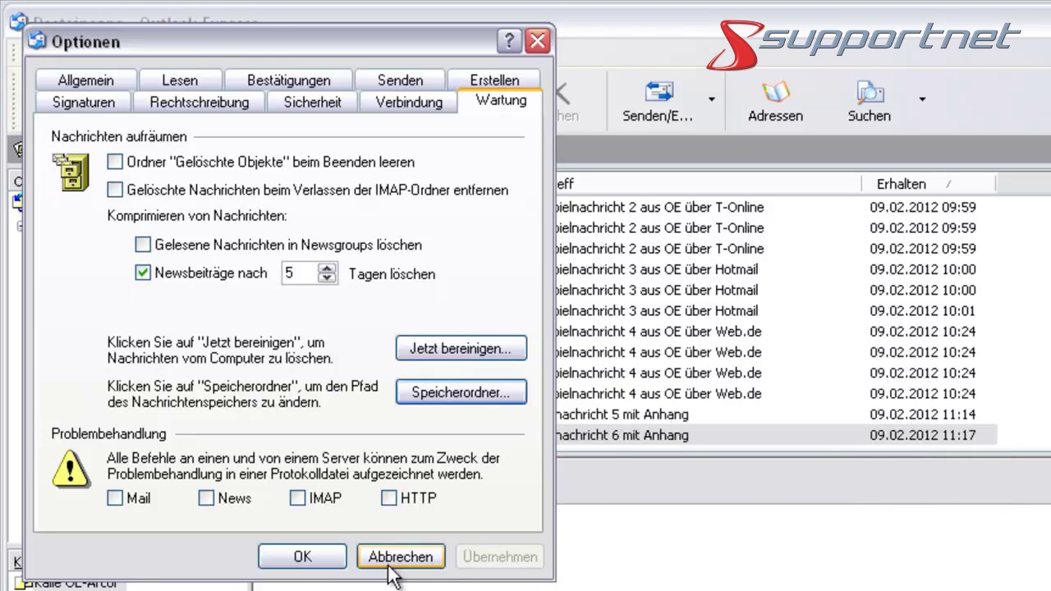
click(304, 557)
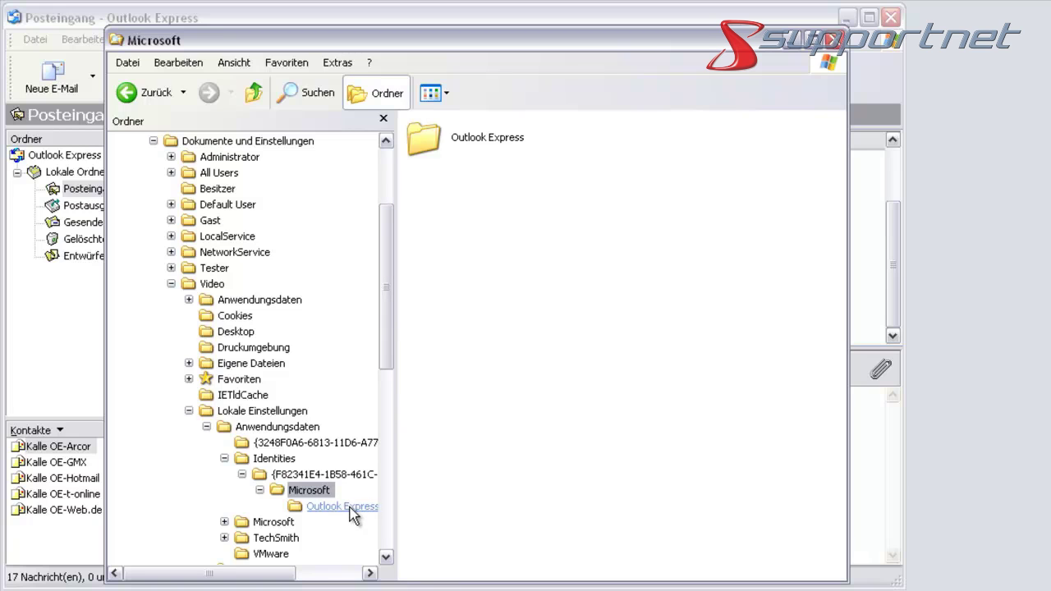
Copy the Outlook Express folder from the identity's Microsoft folder to the SPACELOOP (E:) drive and close the Explorer window
right_click(427, 147)
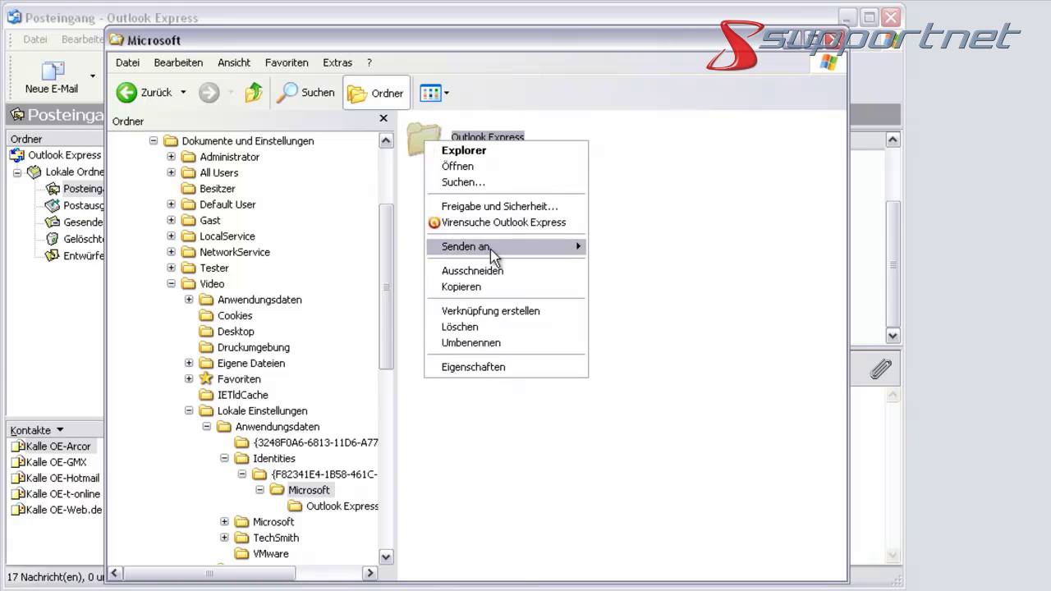
mouse_move(564, 242)
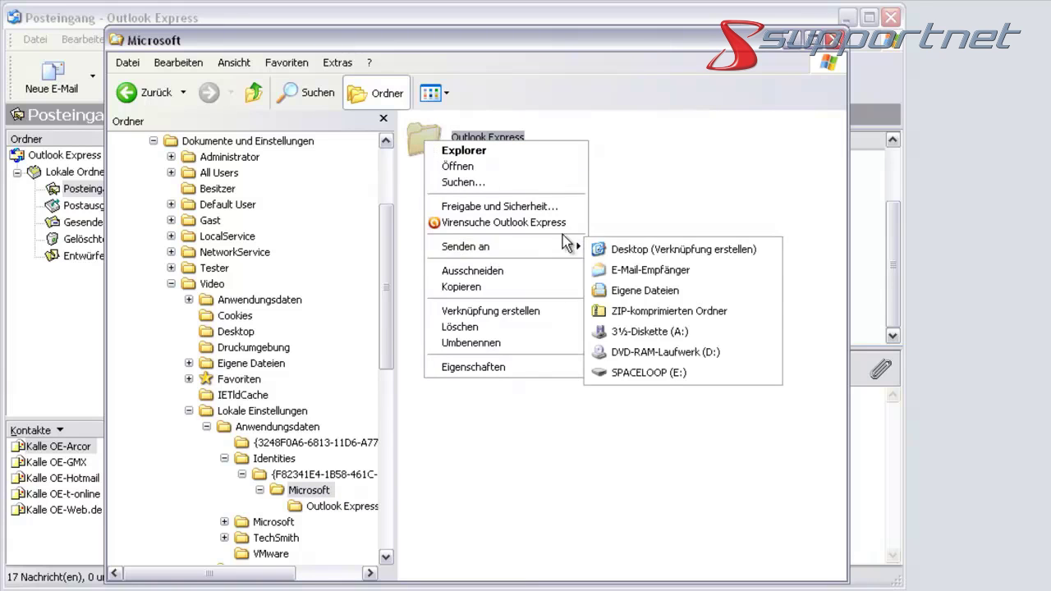
click(665, 372)
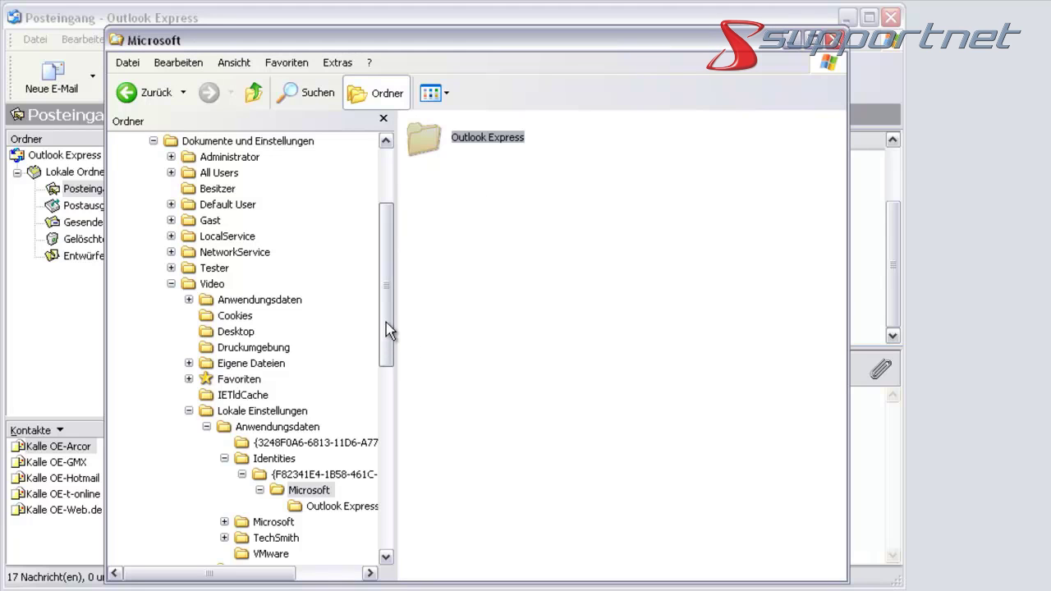
click(836, 41)
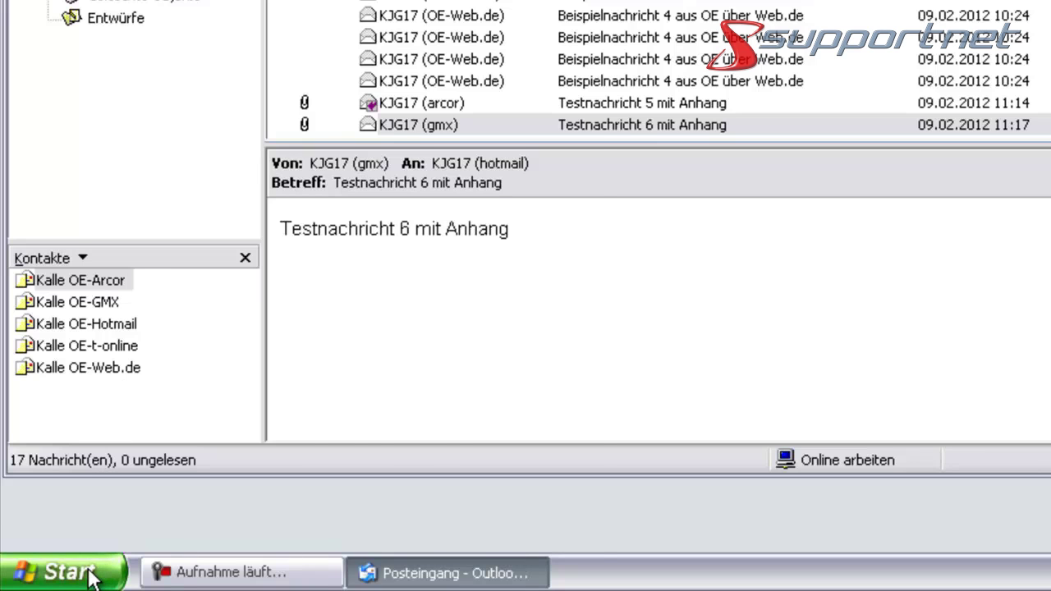
Run %appdata% to open the application data folder and go into its Microsoft subfolder
click(91, 577)
click(356, 379)
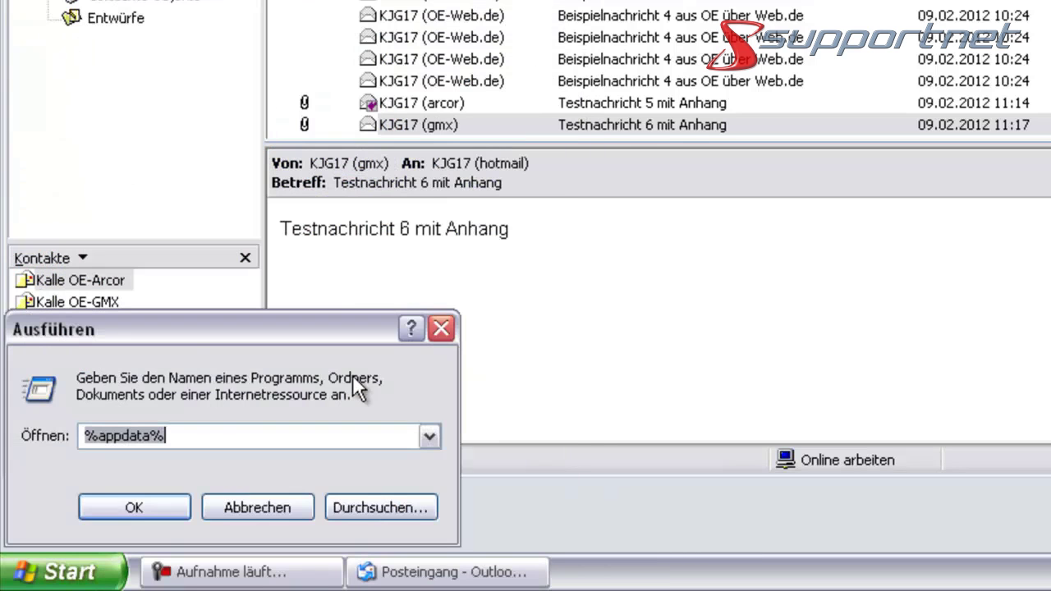
click(226, 435)
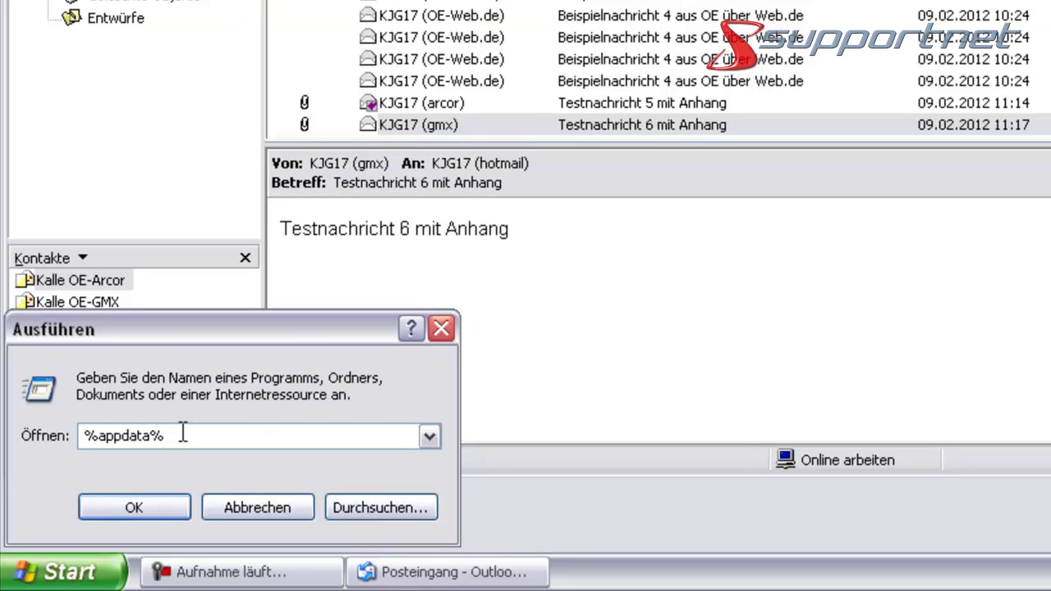
click(144, 502)
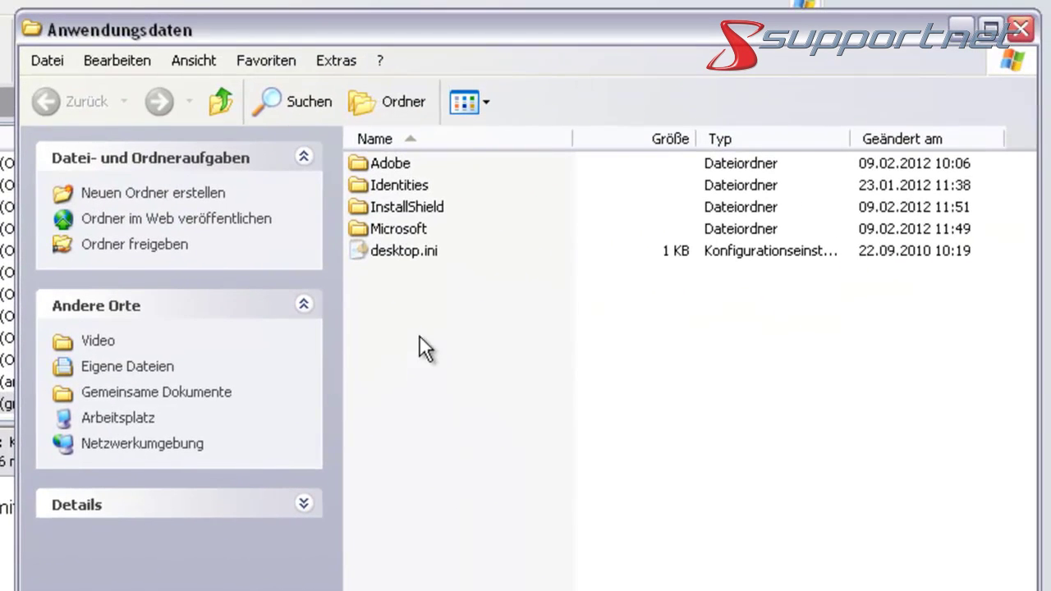
double_click(369, 230)
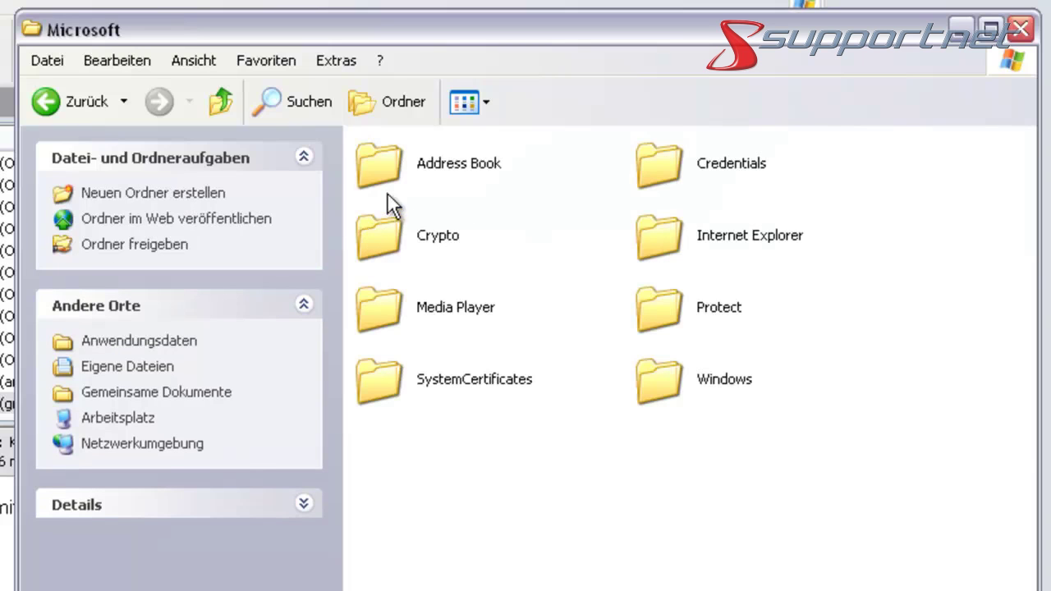
Copy the Address Book folder to the SPACELOOP (E:) drive and close the folder window
click(394, 165)
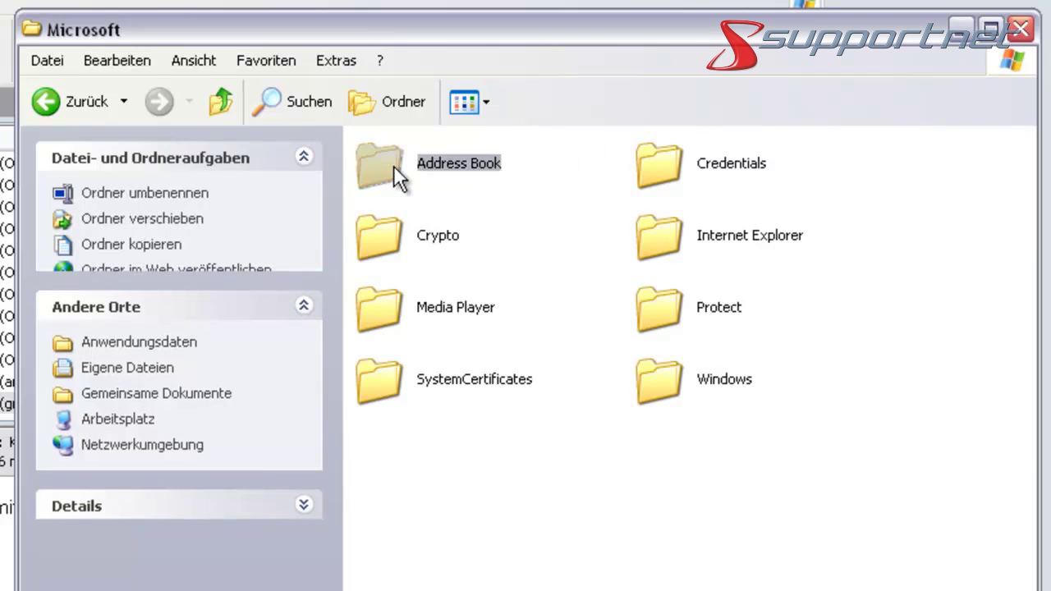
right_click(387, 160)
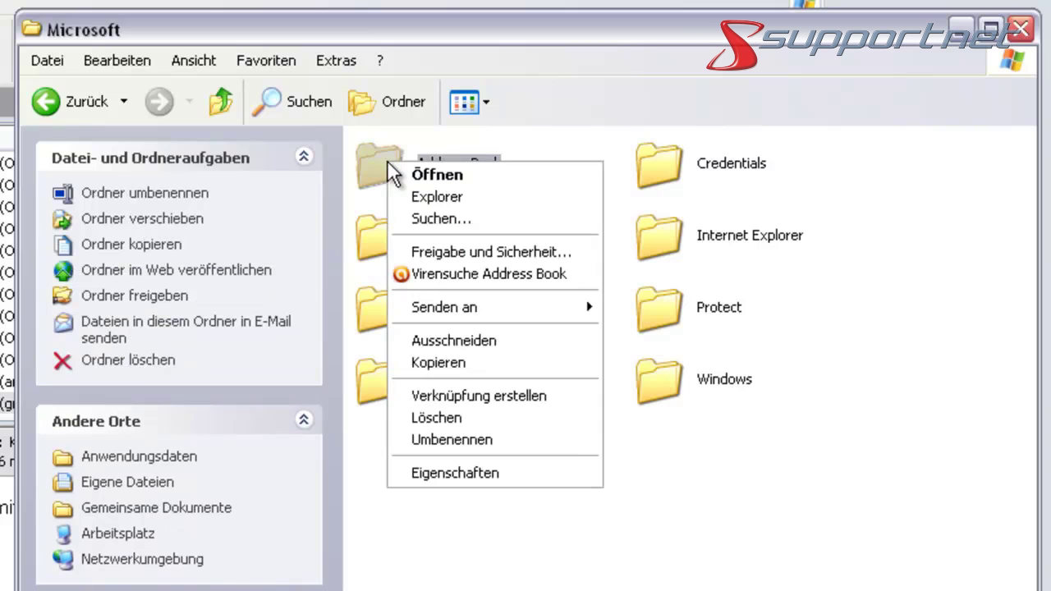
mouse_move(530, 310)
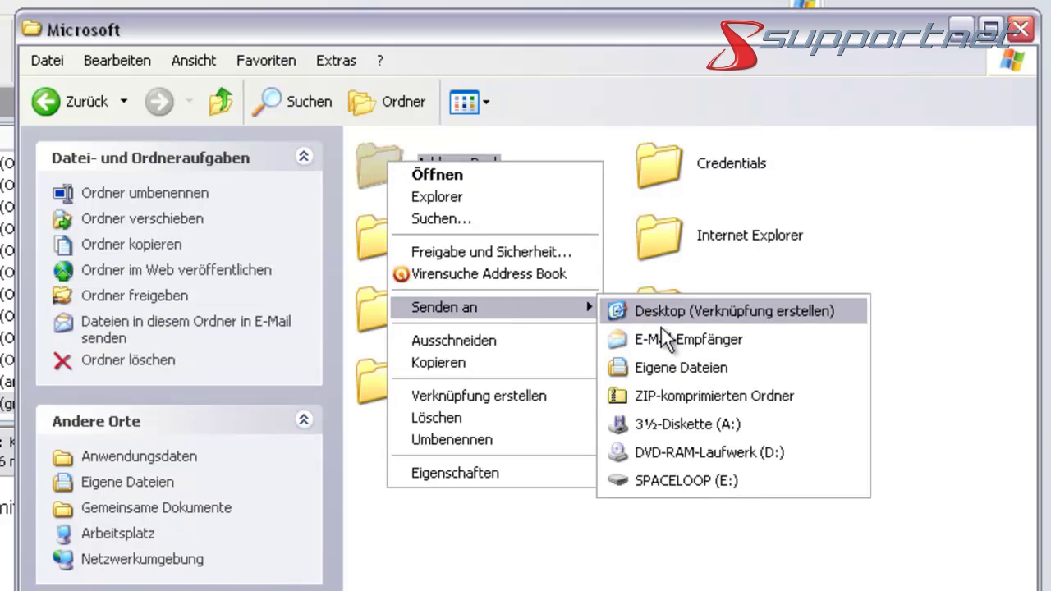
click(696, 480)
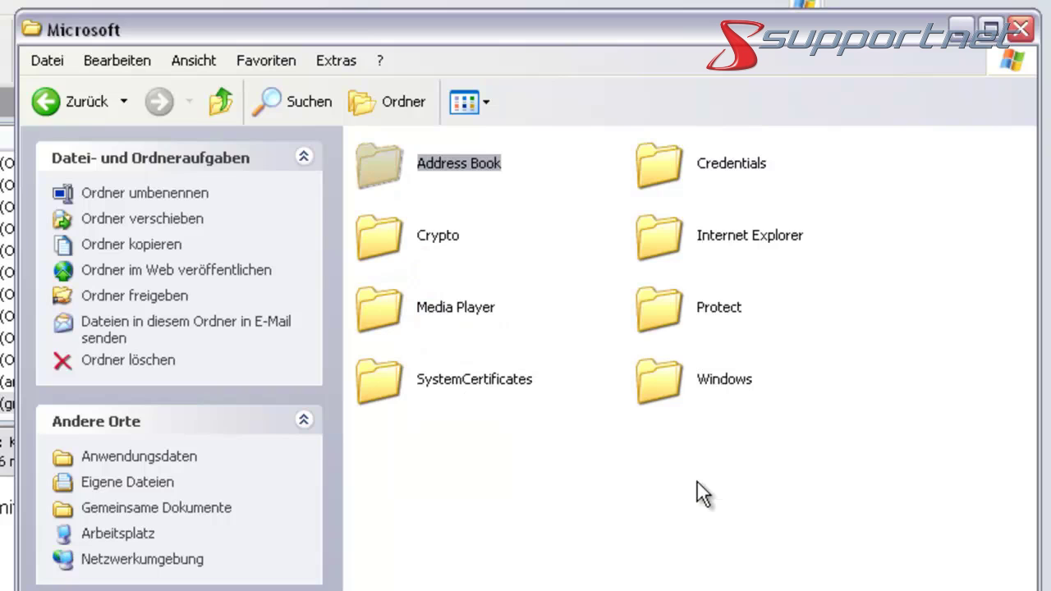
click(1023, 33)
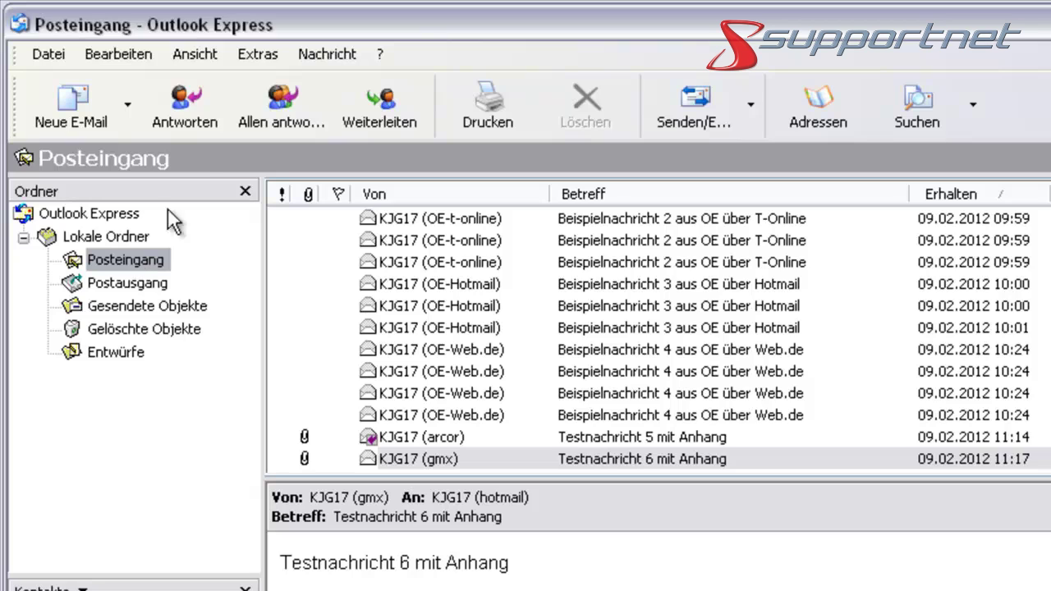
Open the e-mail accounts list with the account column widened to show full names, and select the OE-Arcor account
click(266, 54)
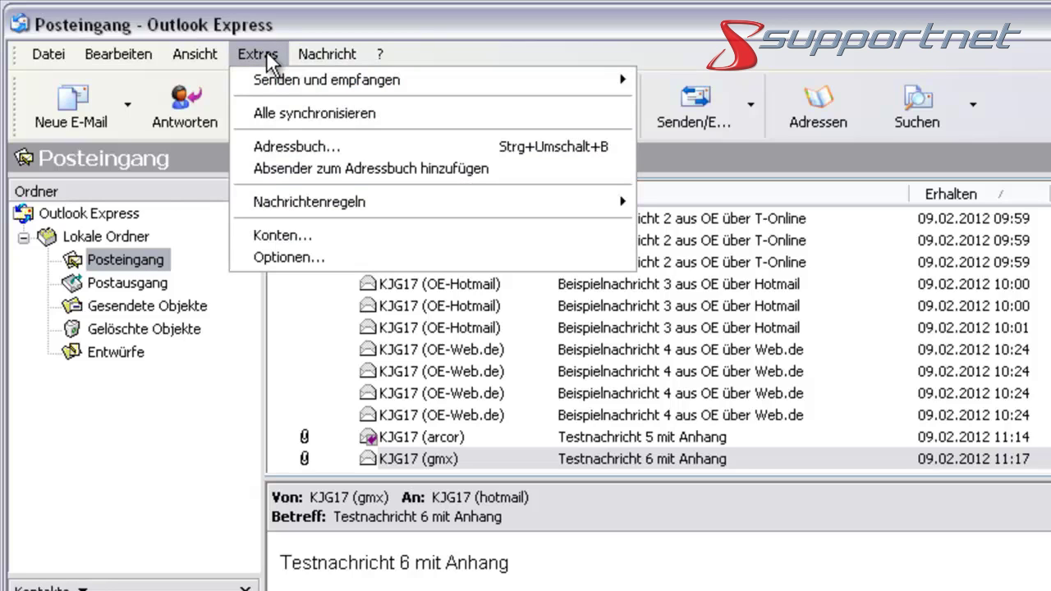
click(298, 237)
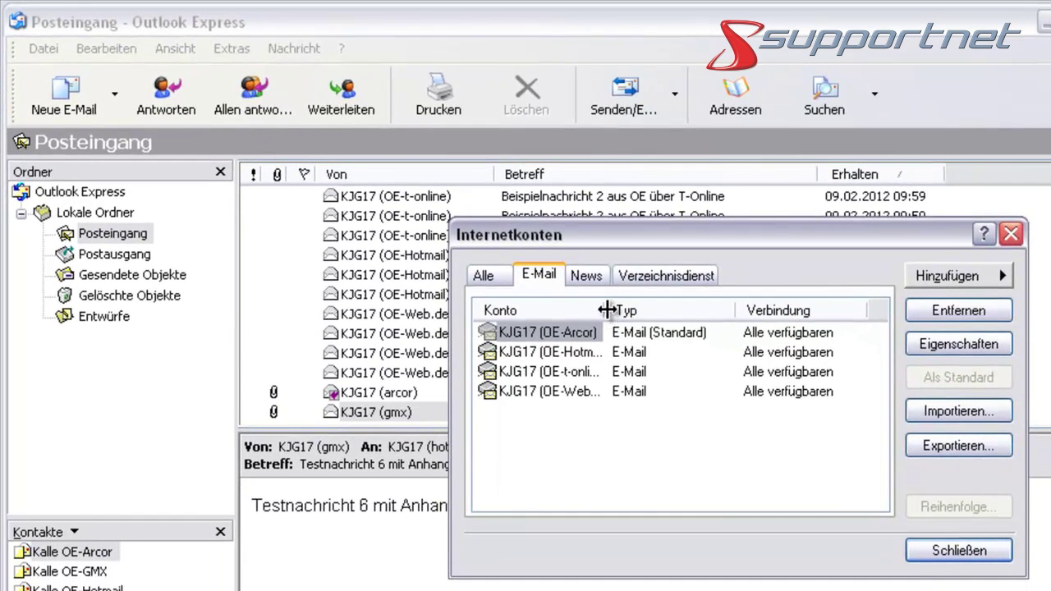
drag(606, 310, 634, 310)
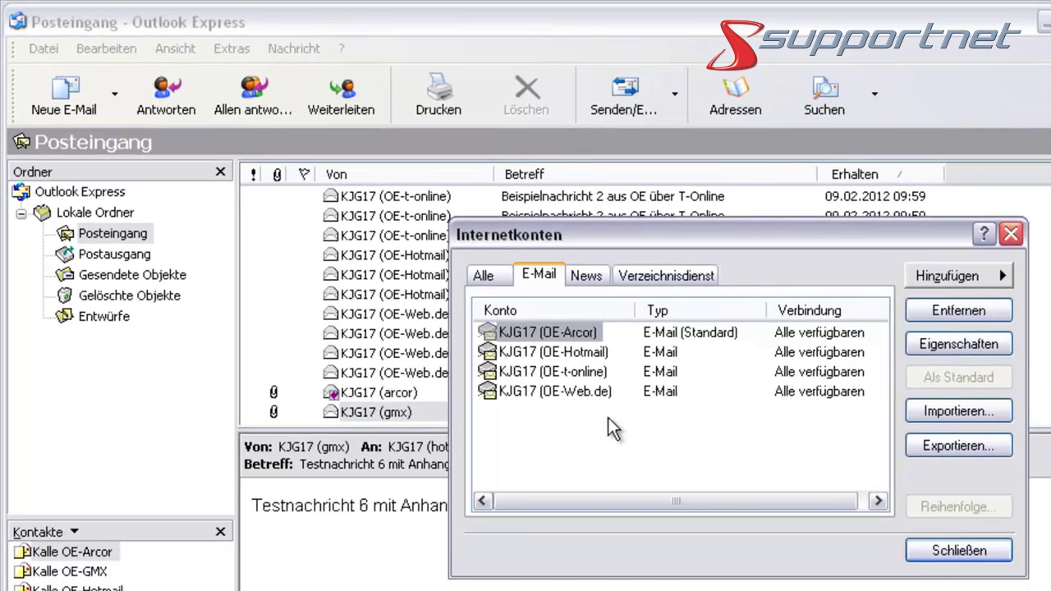
click(567, 450)
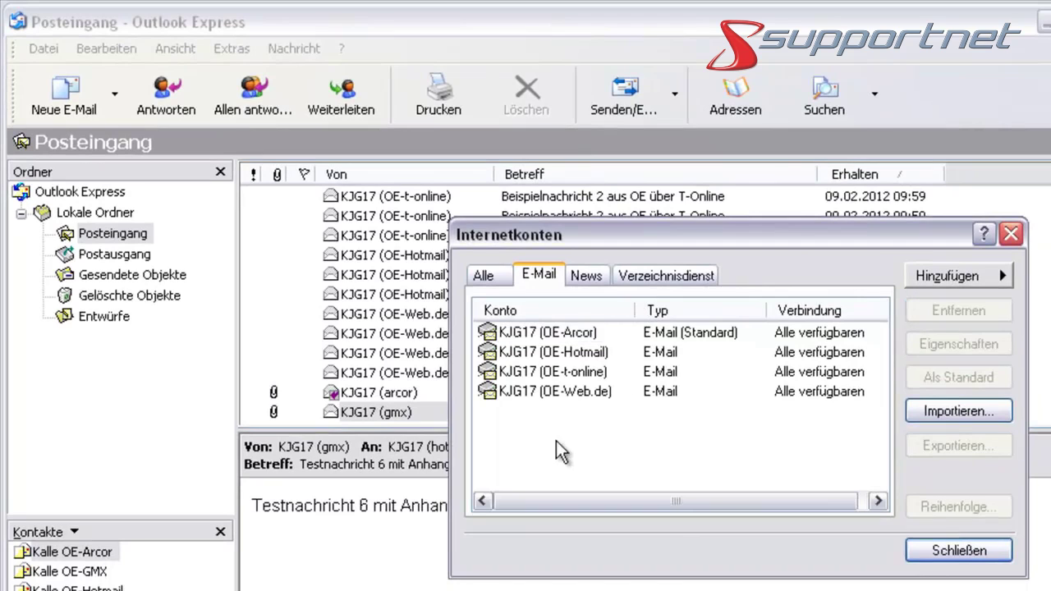
click(525, 341)
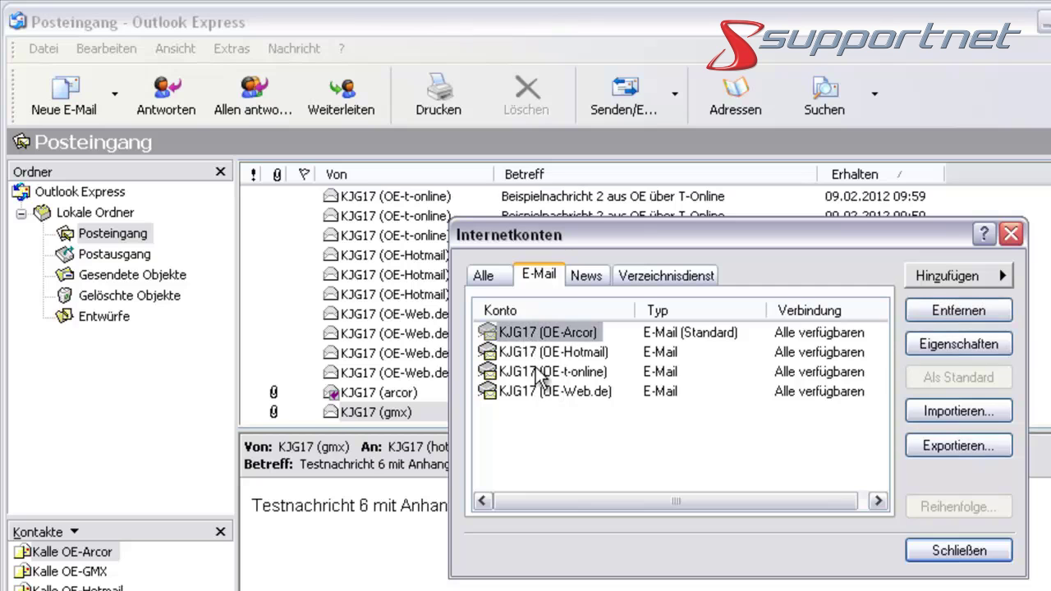
Export the OE-Arcor account as an .iaf file into a new folder named OE-Konten on the SPACELOOP (E:) drive
click(950, 447)
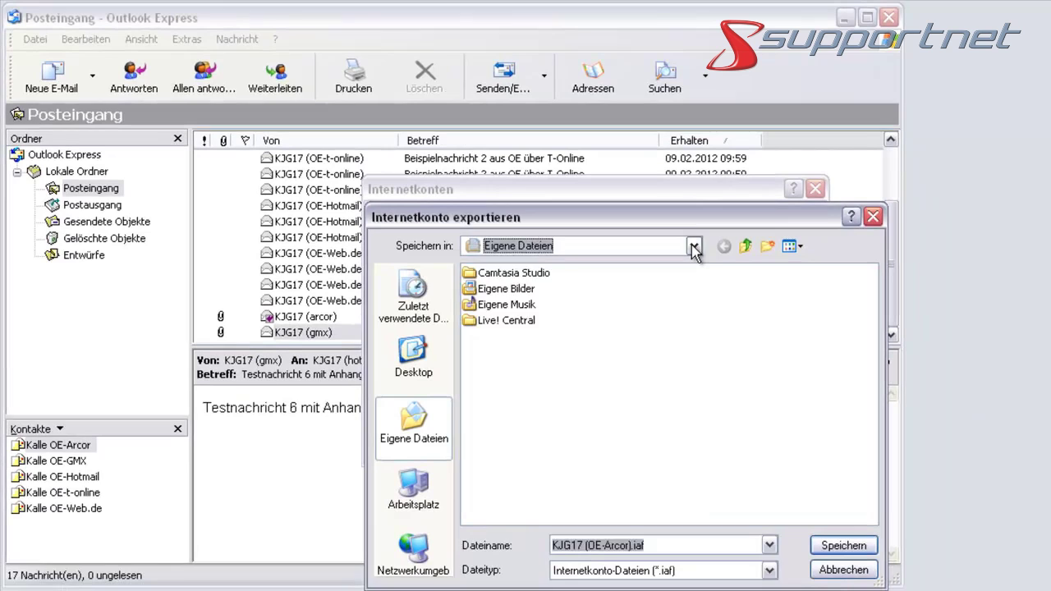
click(859, 304)
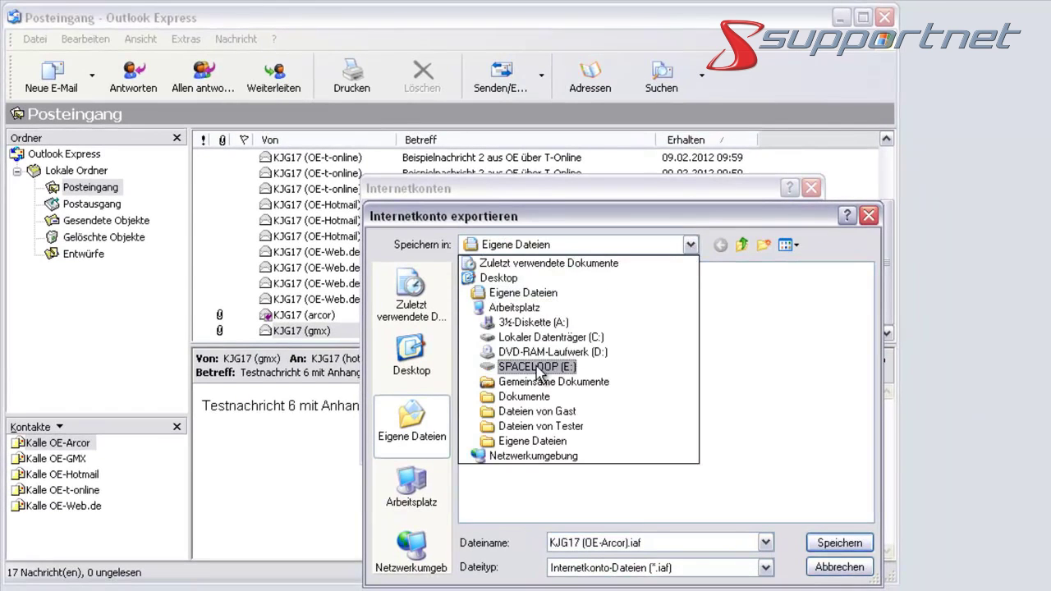
click(536, 366)
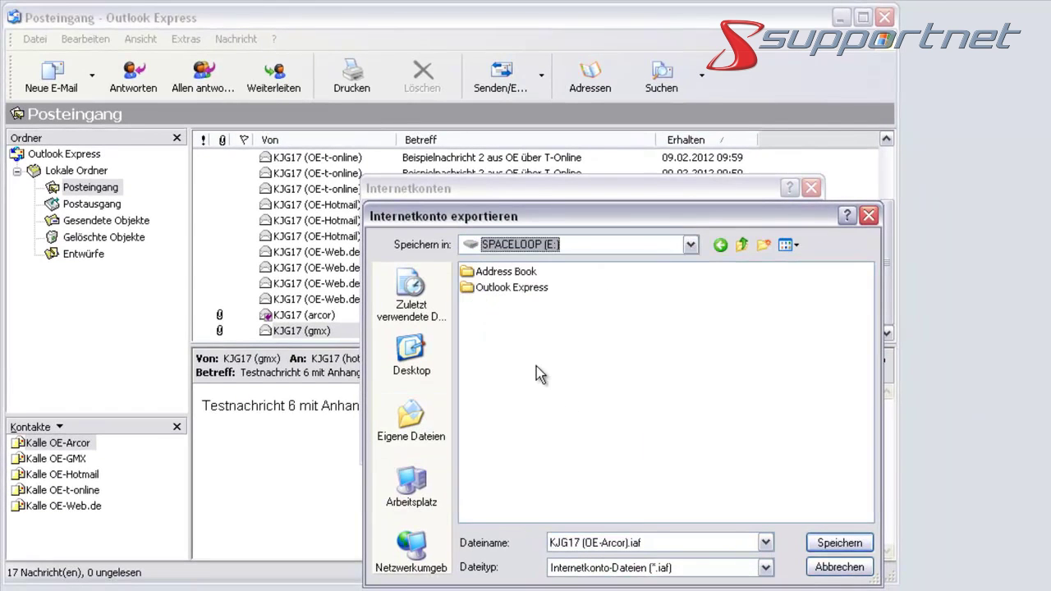
click(763, 246)
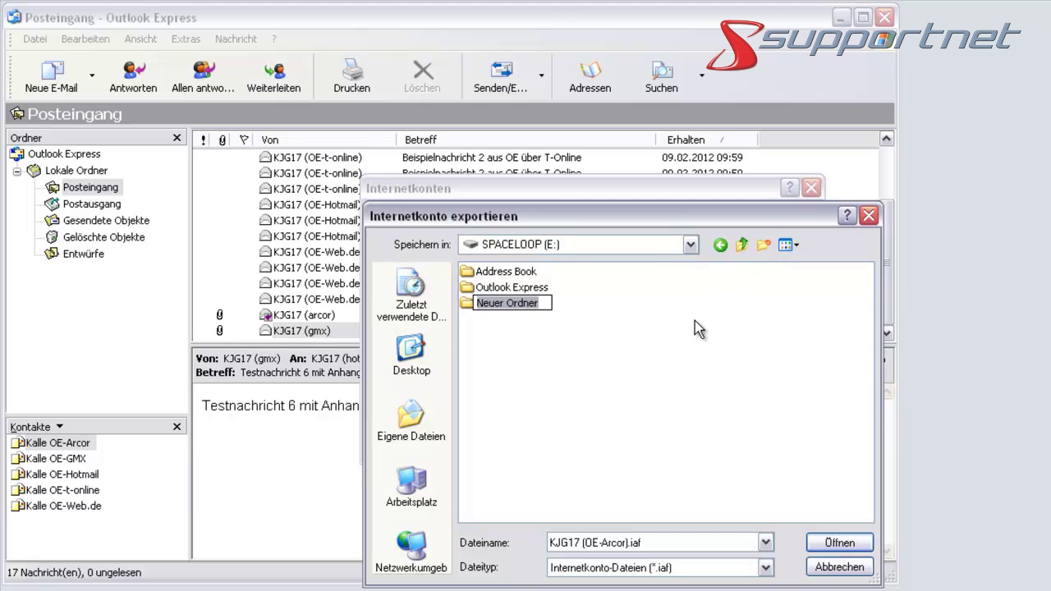
text(OE-Konten)
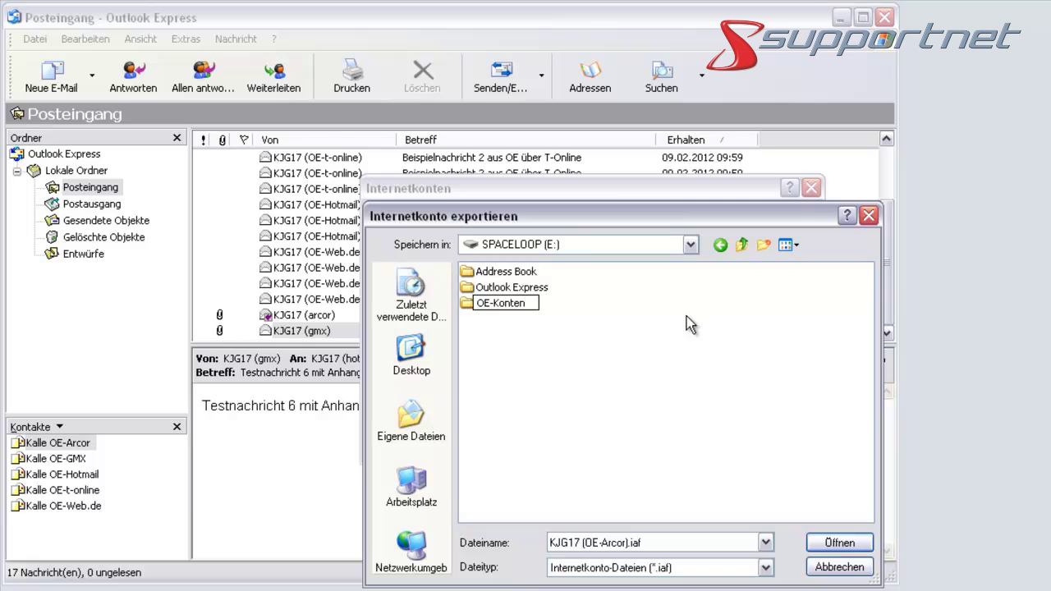
key(Return)
double_click(476, 304)
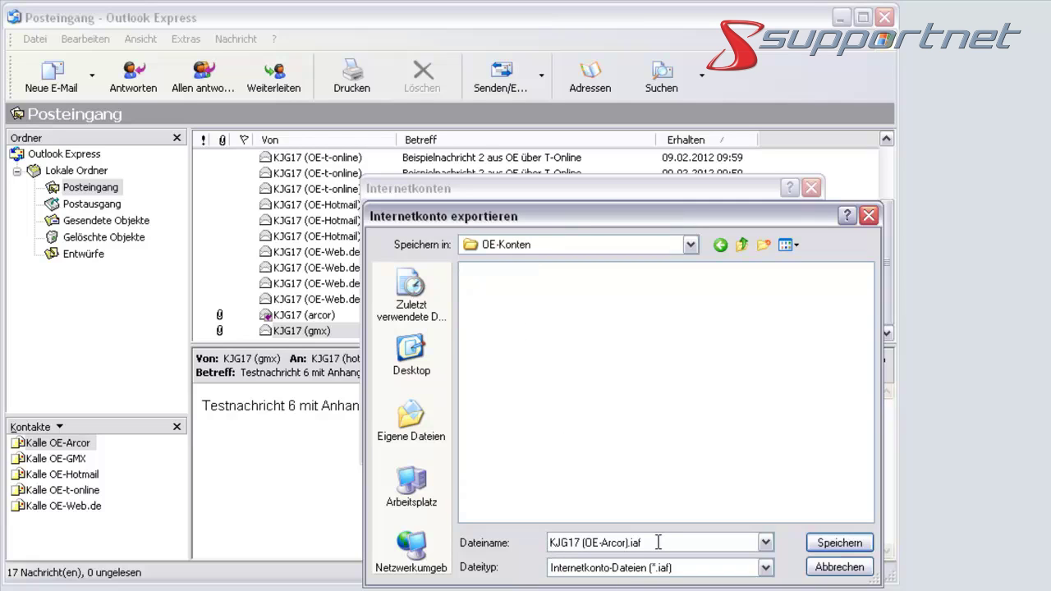
click(839, 543)
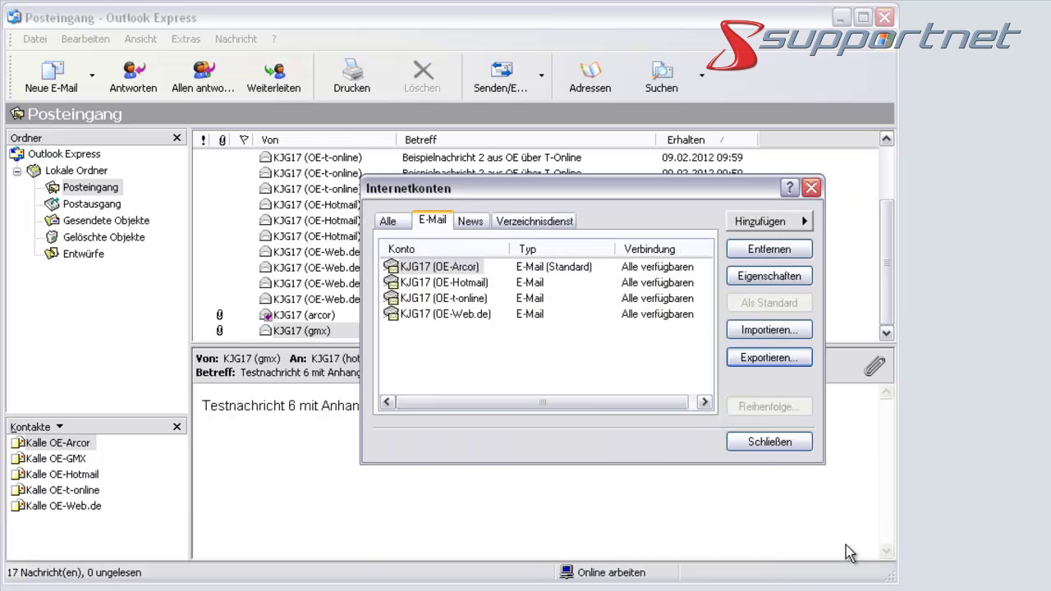
Export the OE-Hotmail and OE-t-online accounts as .iaf files into the OE-Konten folder
click(481, 284)
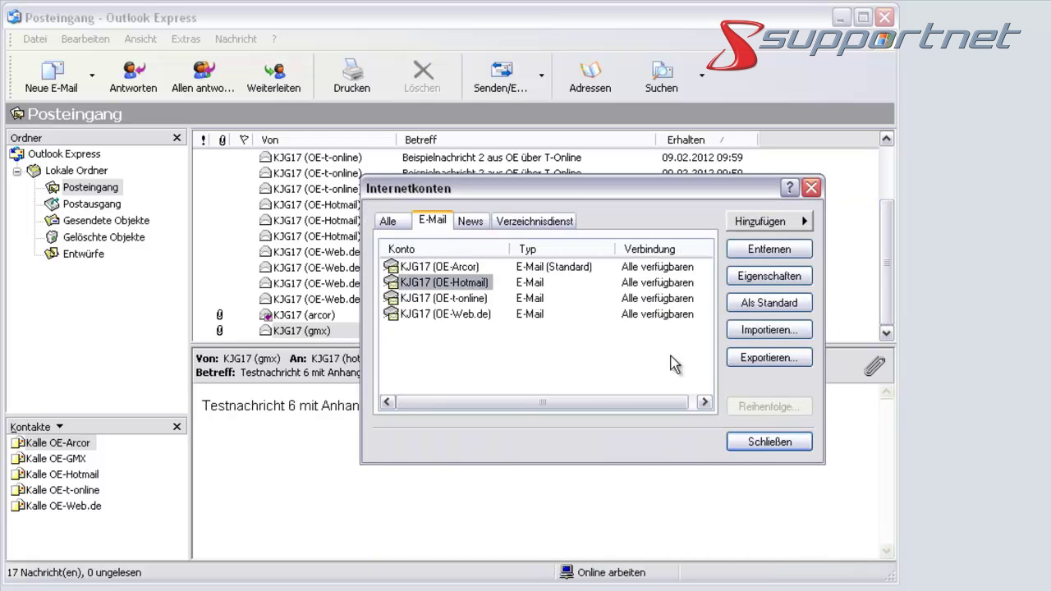
click(782, 356)
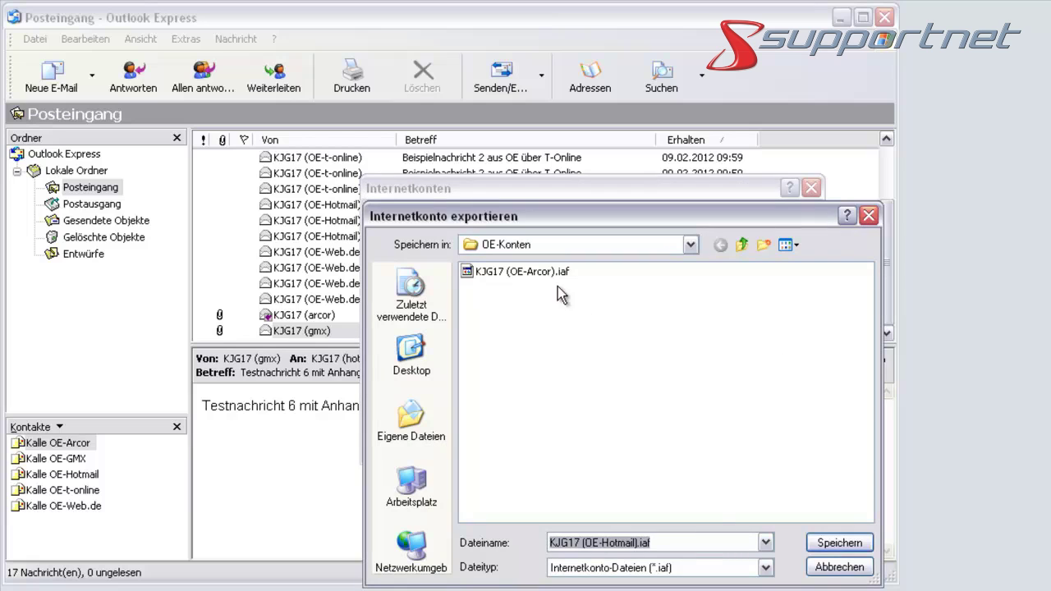
click(840, 543)
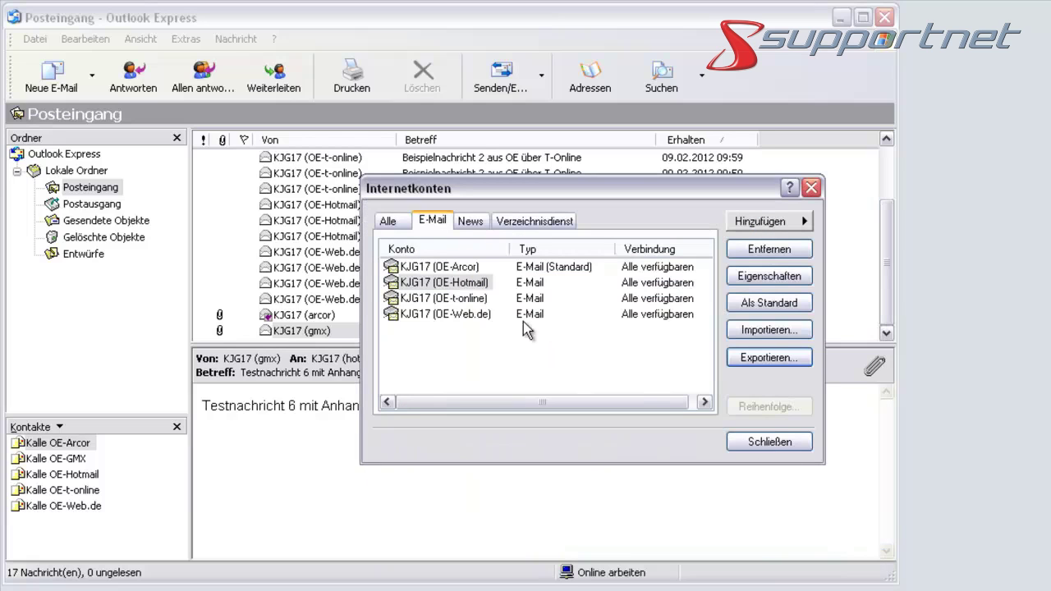
click(463, 300)
click(790, 361)
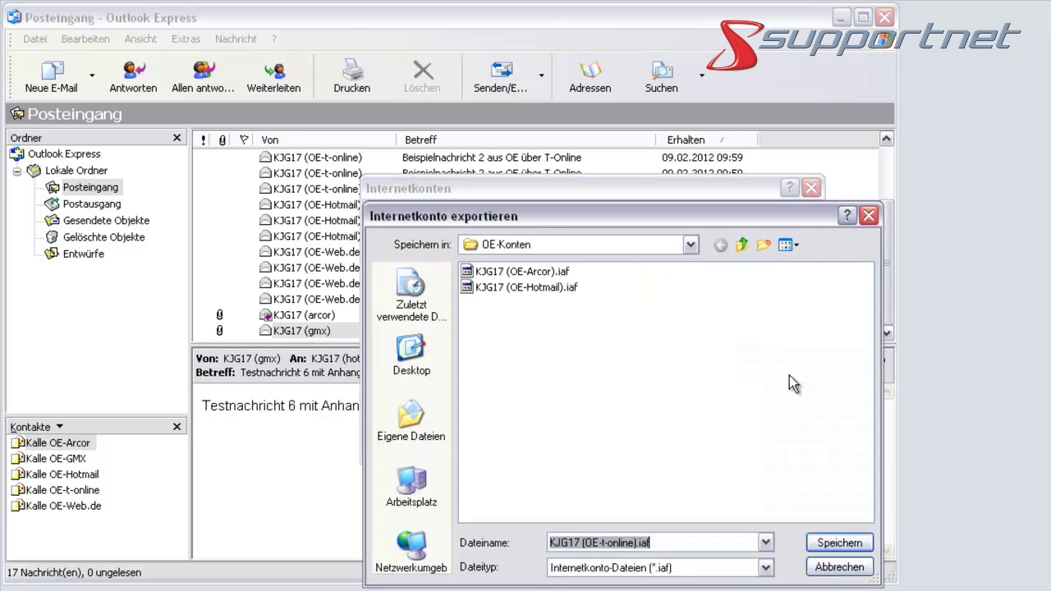
click(839, 542)
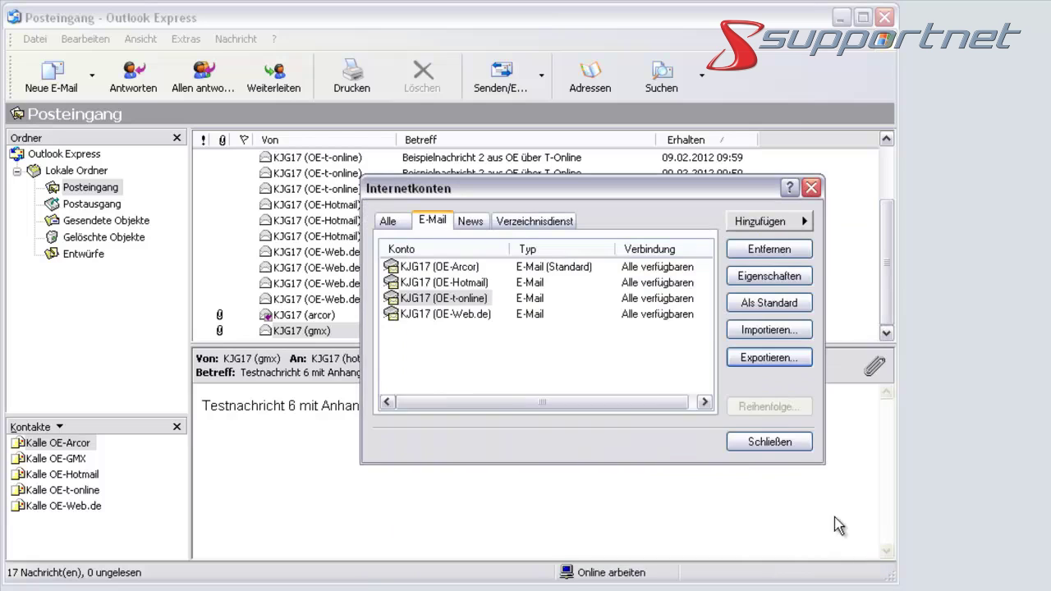
Export the OE-Web.de account as an .iaf file into the OE-Konten folder and close the accounts list and Outlook Express
click(467, 315)
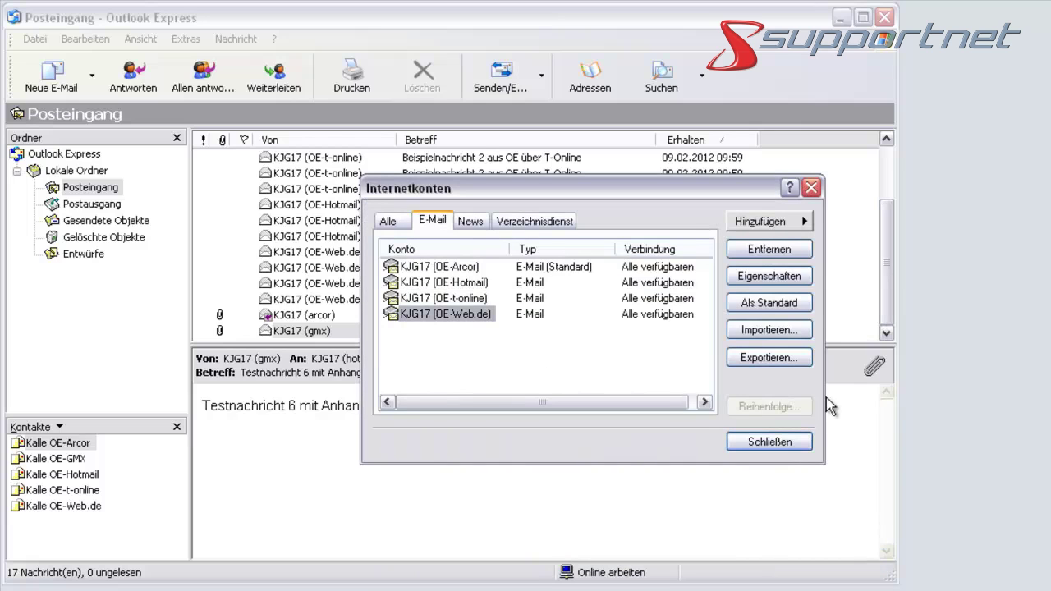
click(790, 361)
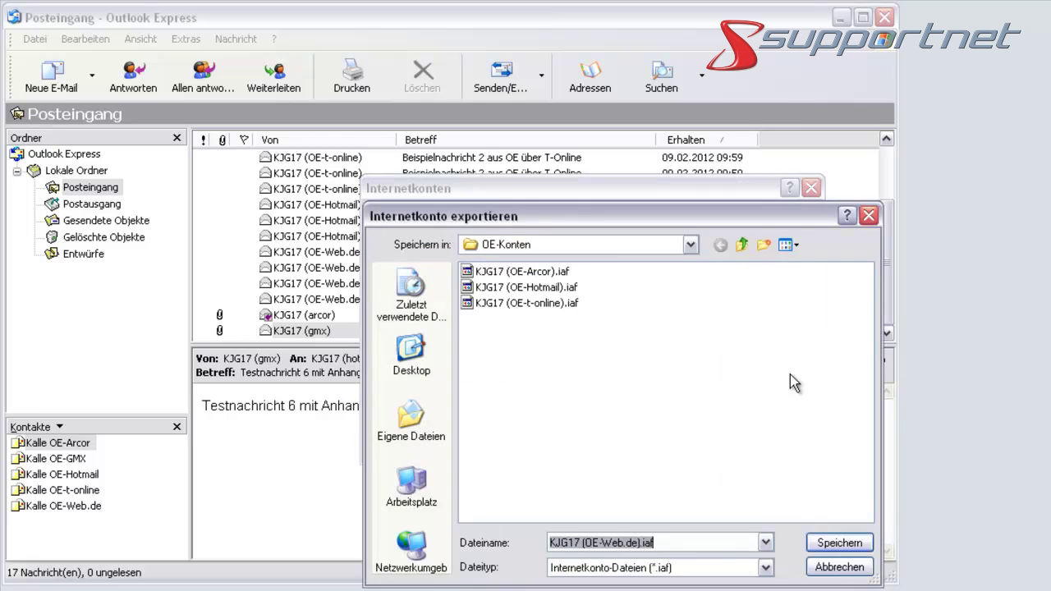
click(853, 547)
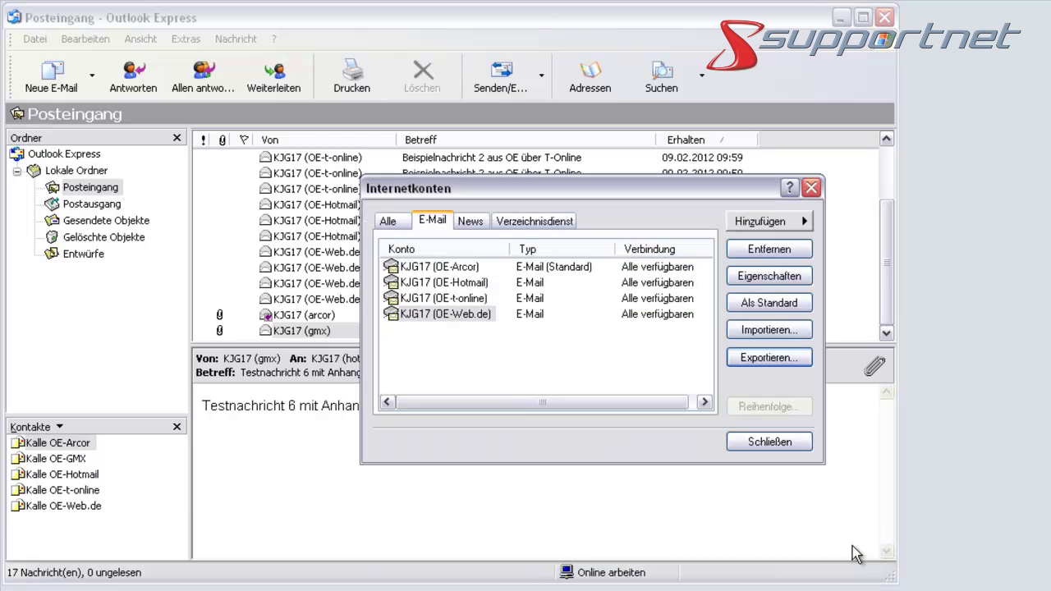
click(812, 189)
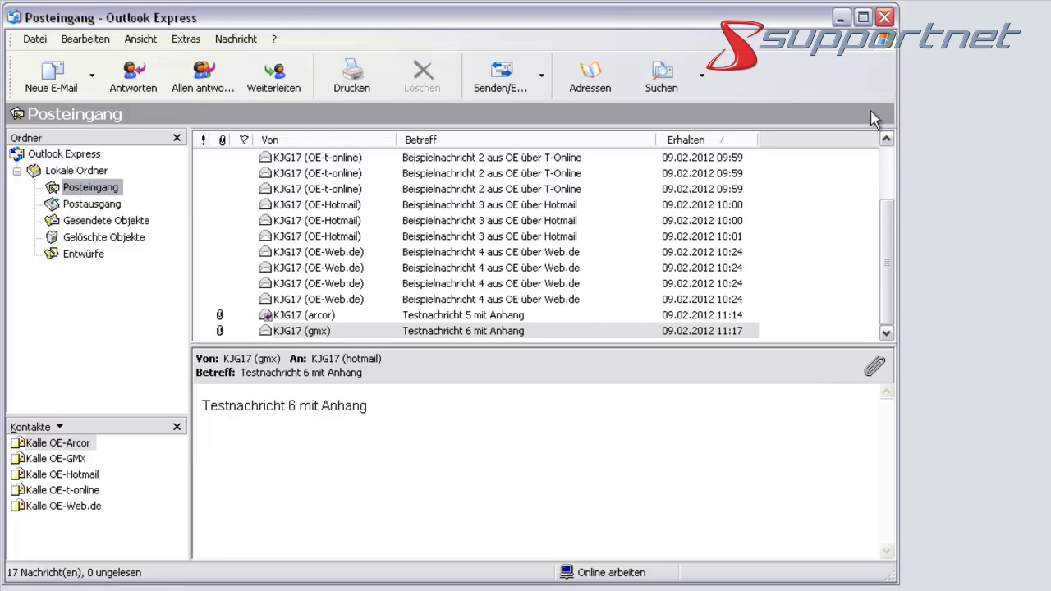
click(885, 17)
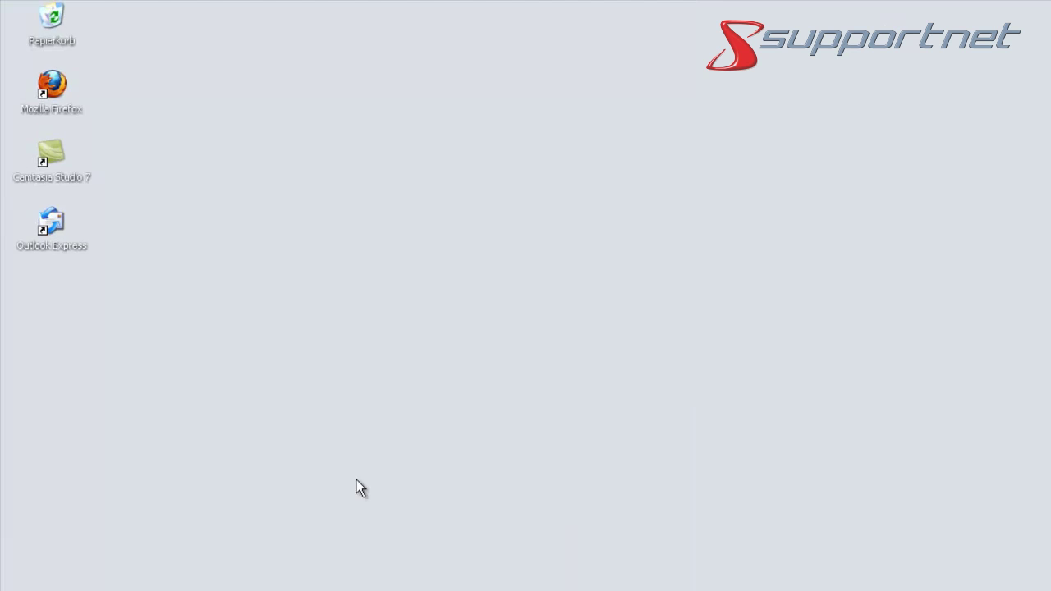
Open the workplace in the Explorer folder view and show the contents of the SPACELOOP (E:) drive
click(66, 579)
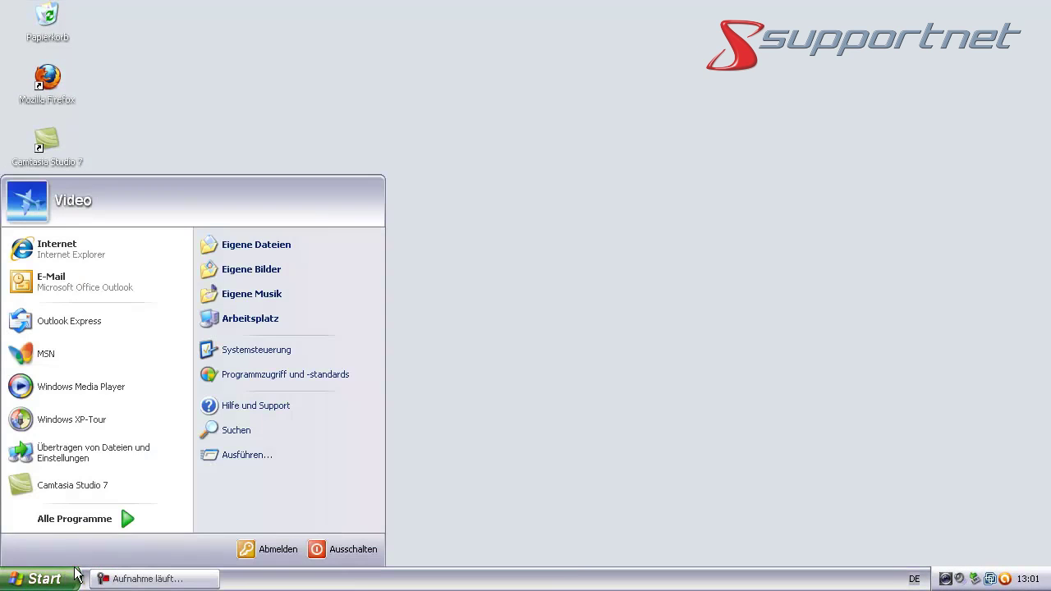
right_click(261, 322)
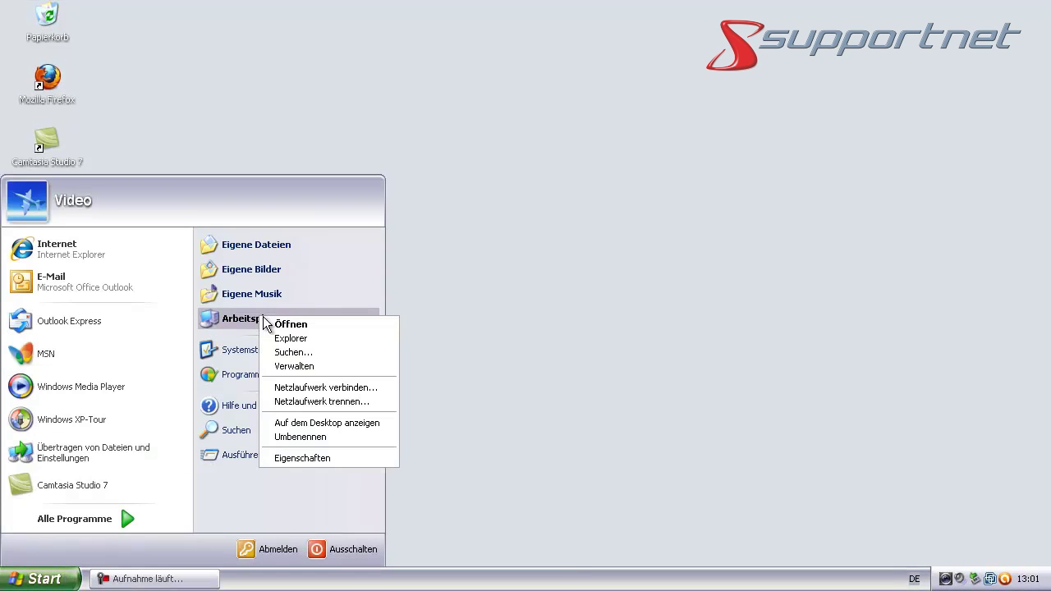
click(293, 338)
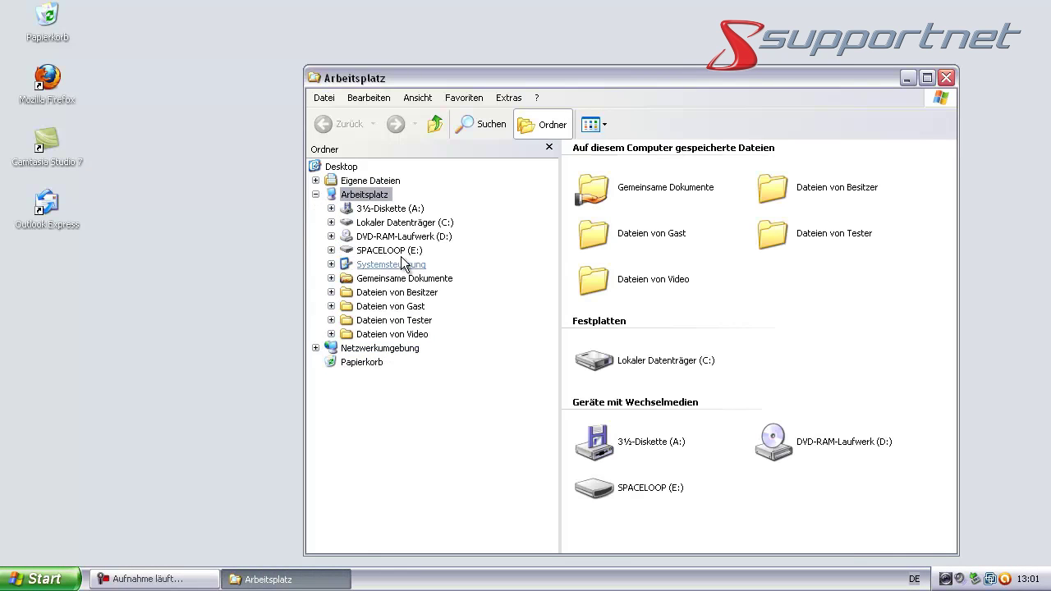
click(390, 250)
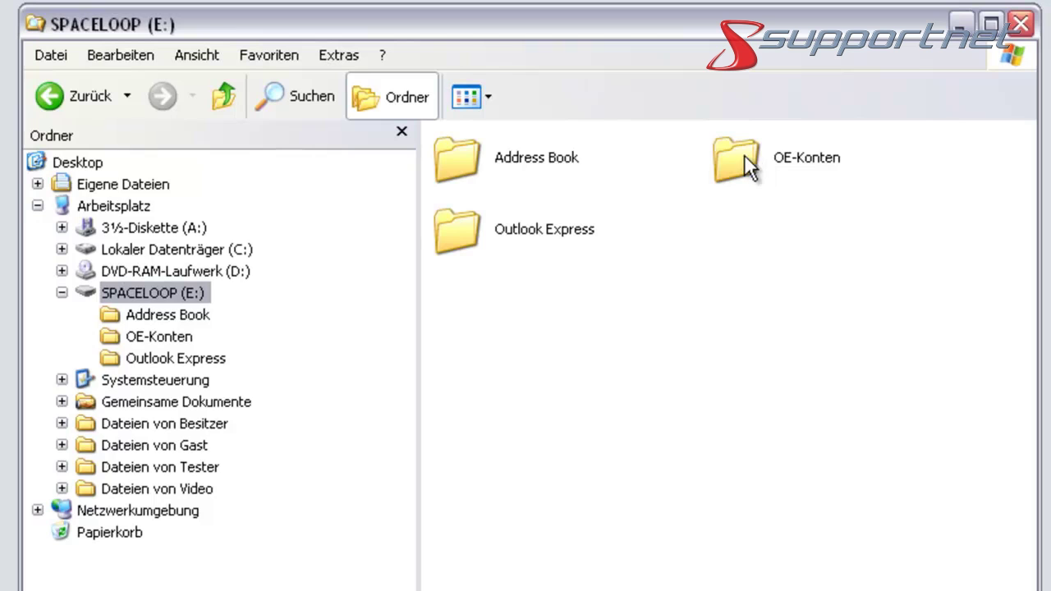
Check the backed-up files in the OE-Konten, Address Book and Outlook Express folders, and close the folder window
double_click(744, 156)
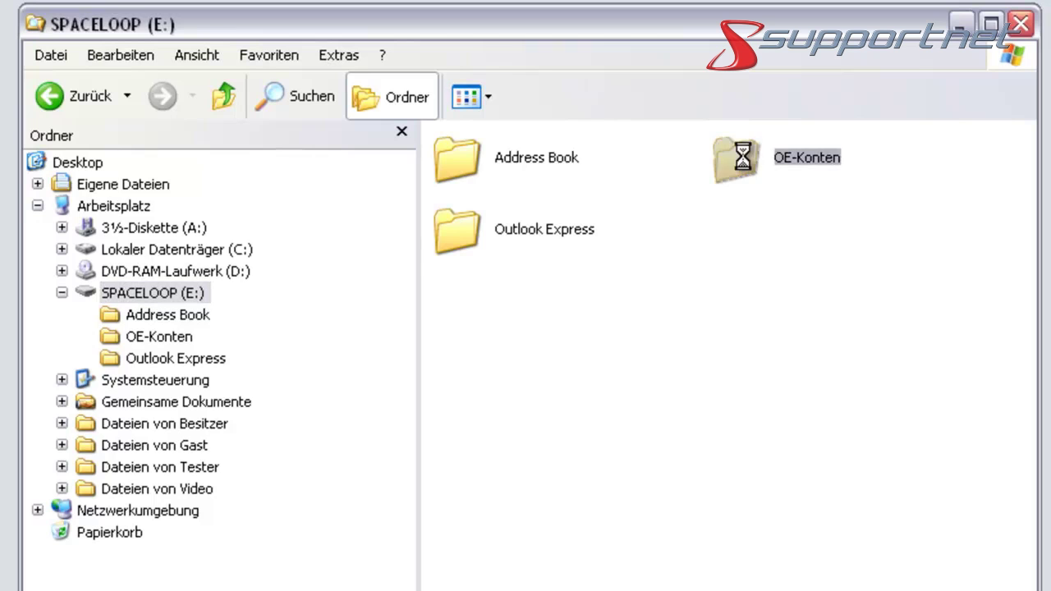
click(235, 92)
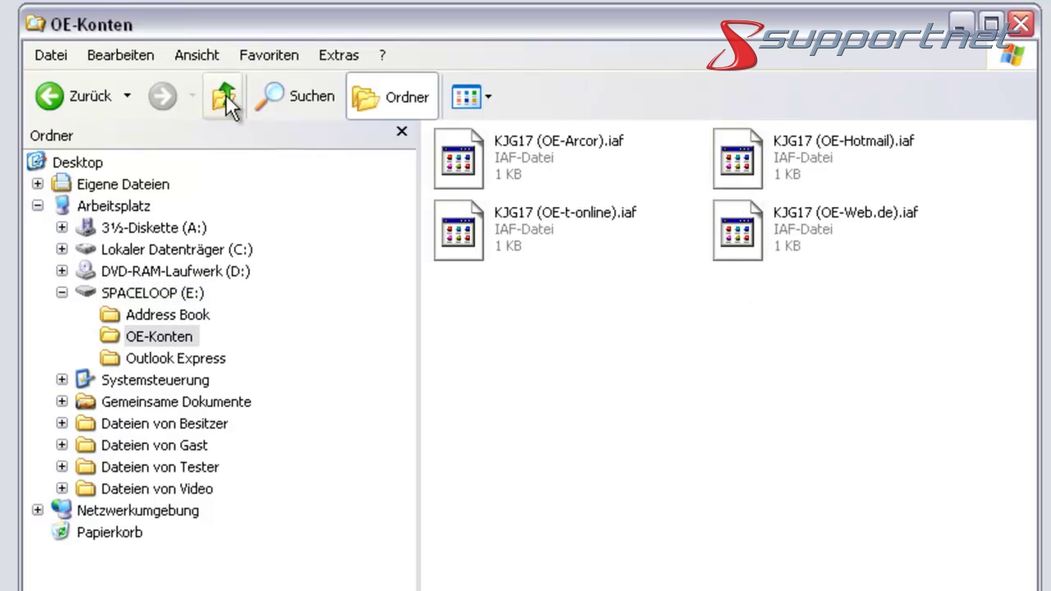
double_click(469, 168)
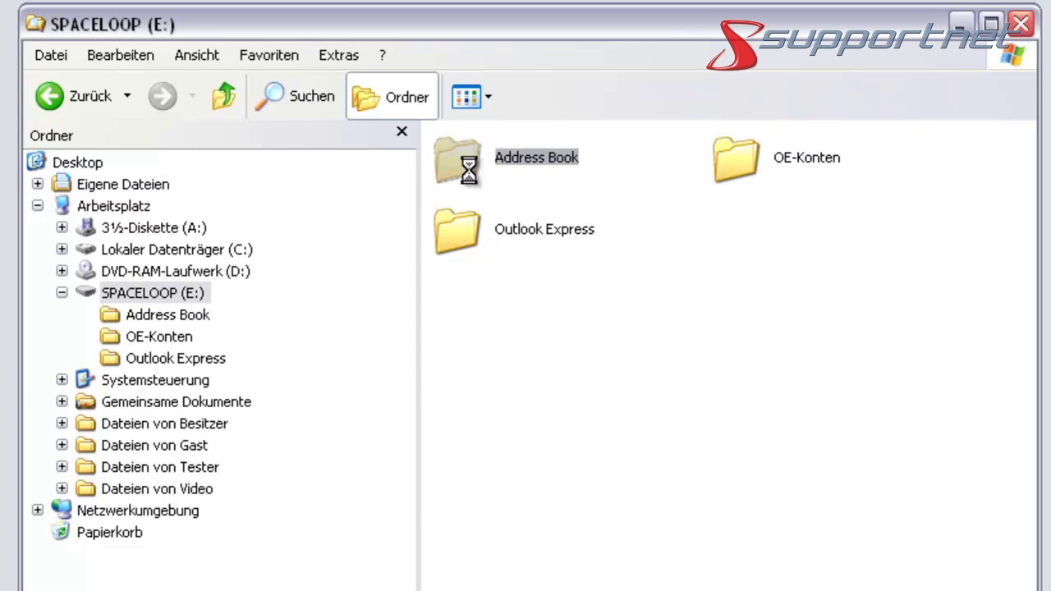
click(225, 97)
double_click(459, 222)
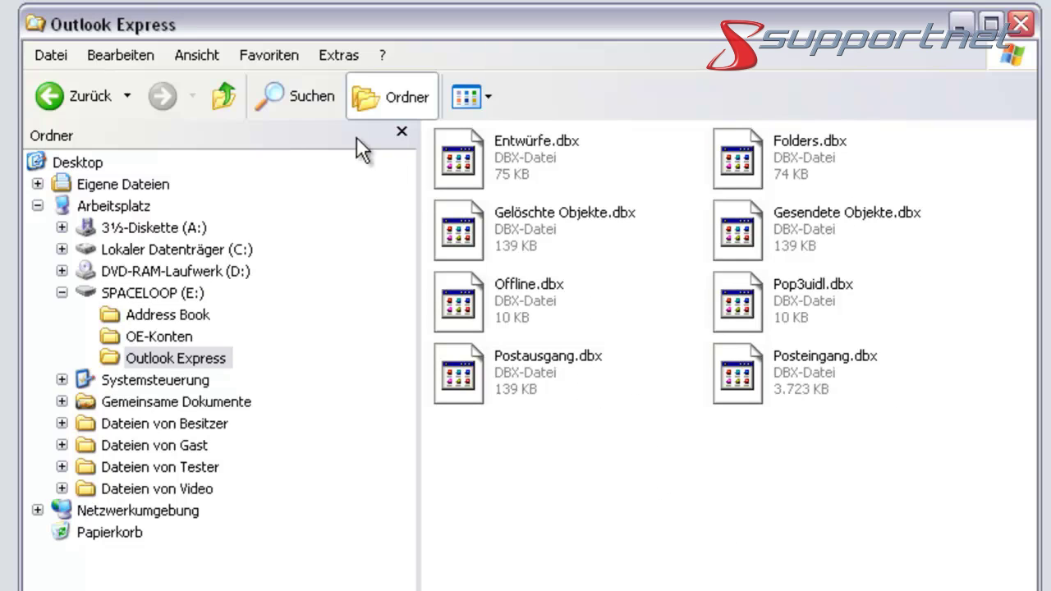
click(222, 95)
click(1020, 24)
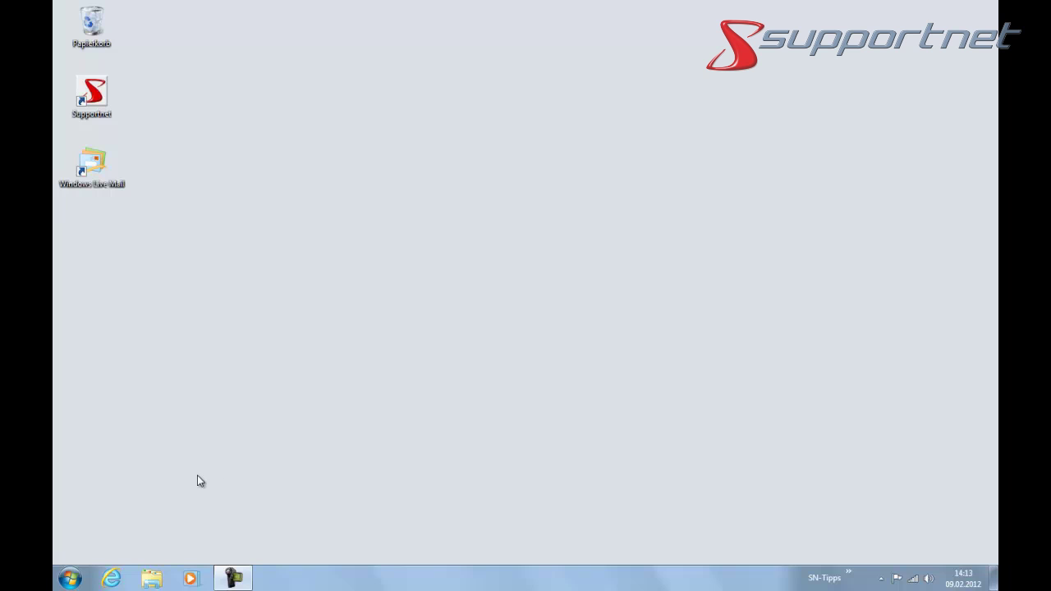
On the Windows 7 computer, open the Kontakte folder in the personal user folder and select the existing contact
click(70, 581)
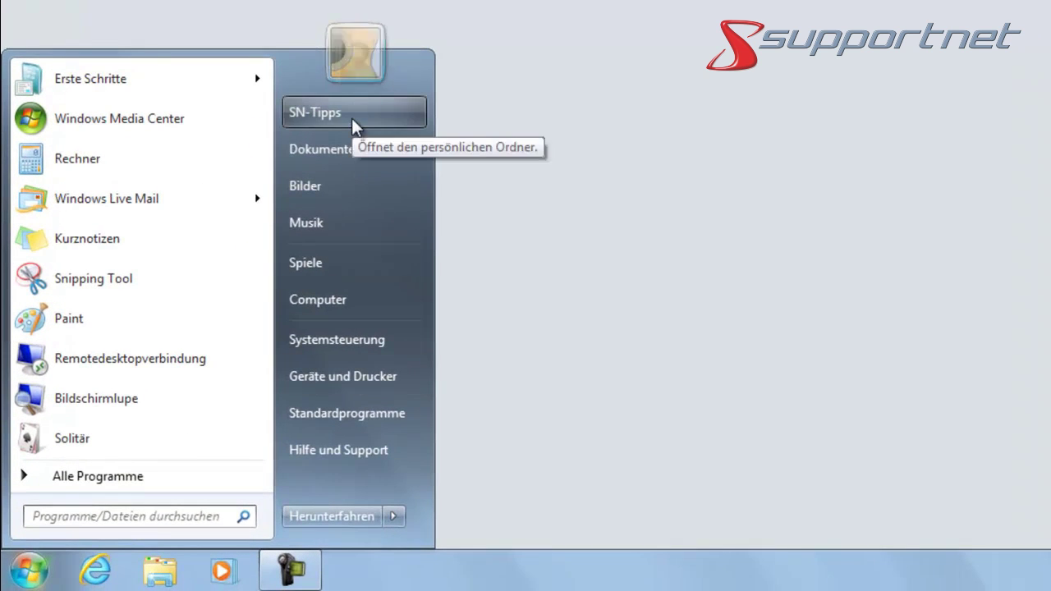
click(392, 136)
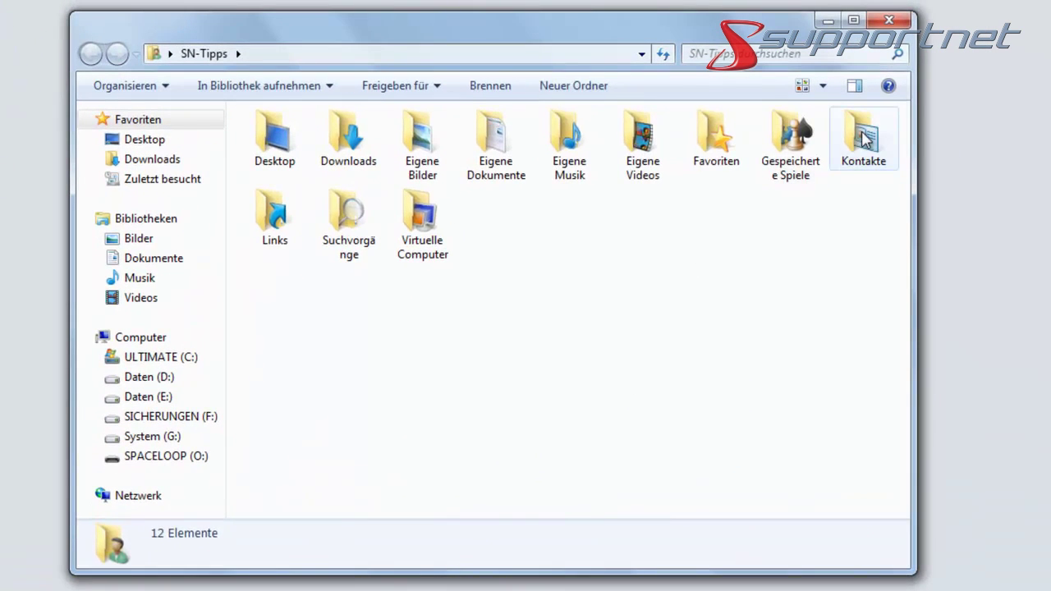
double_click(863, 139)
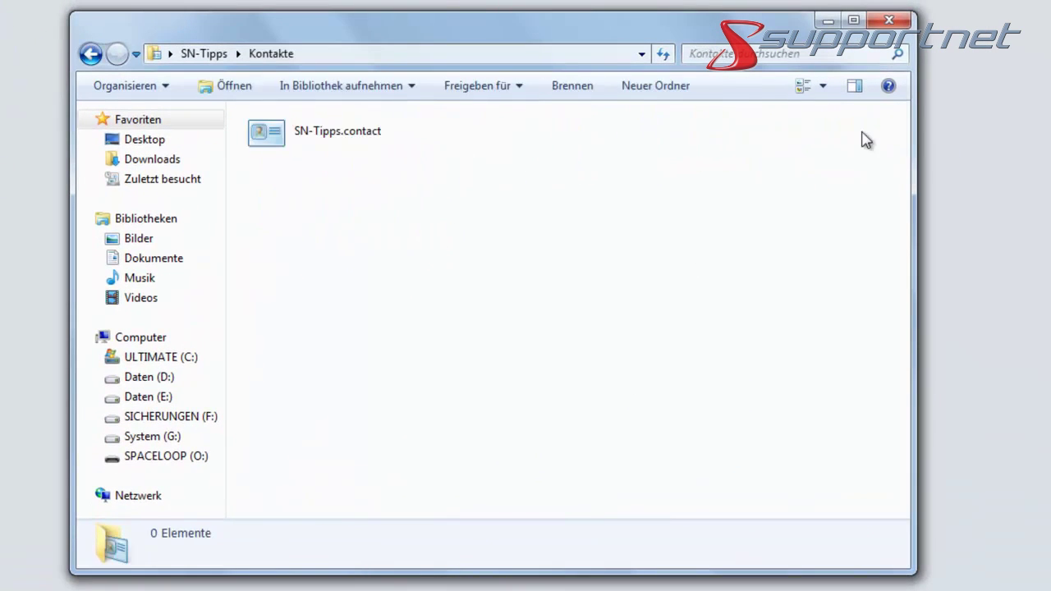
click(379, 148)
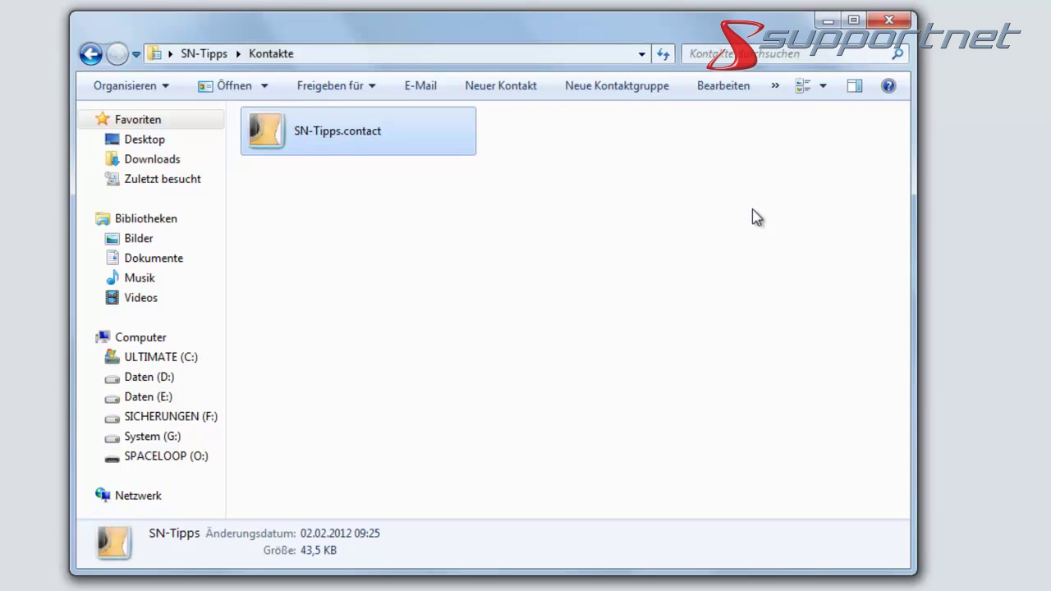
Start a contacts import using the Windows-Adressbuchdatei (Outlook Express-Kontakte) file format
click(775, 86)
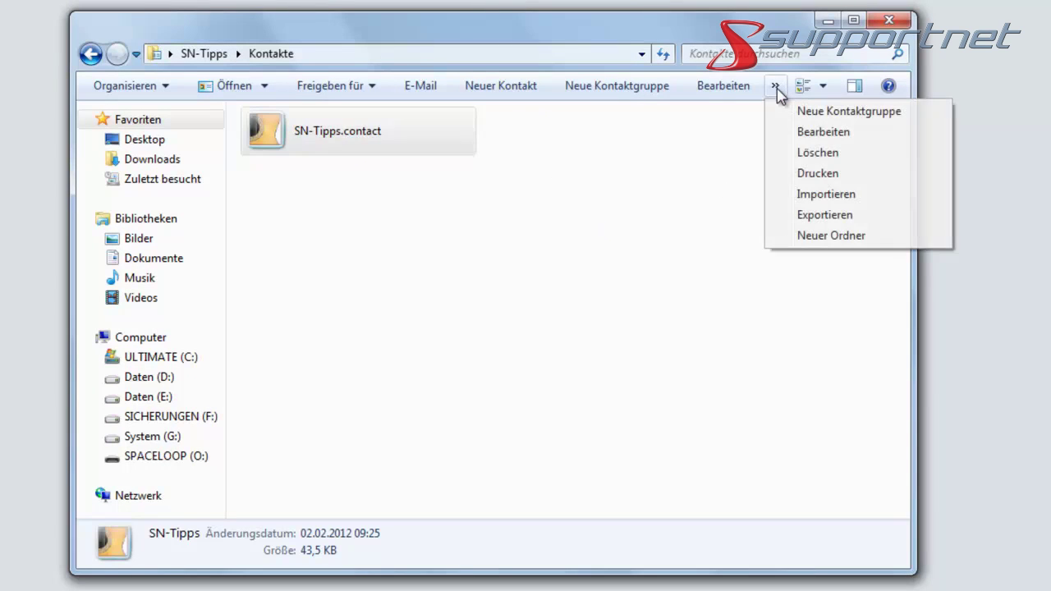
click(826, 197)
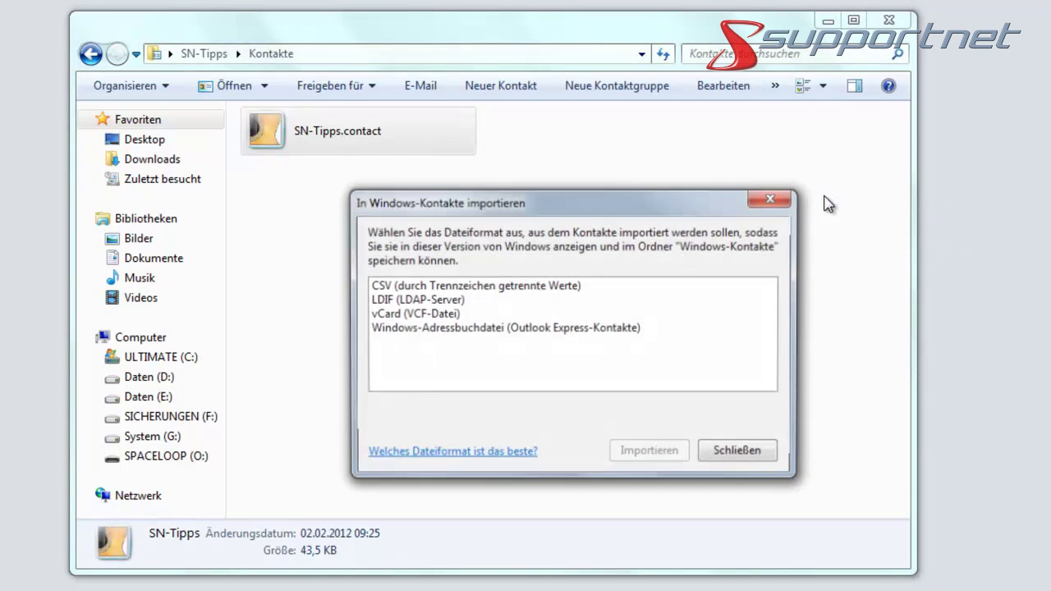
click(454, 329)
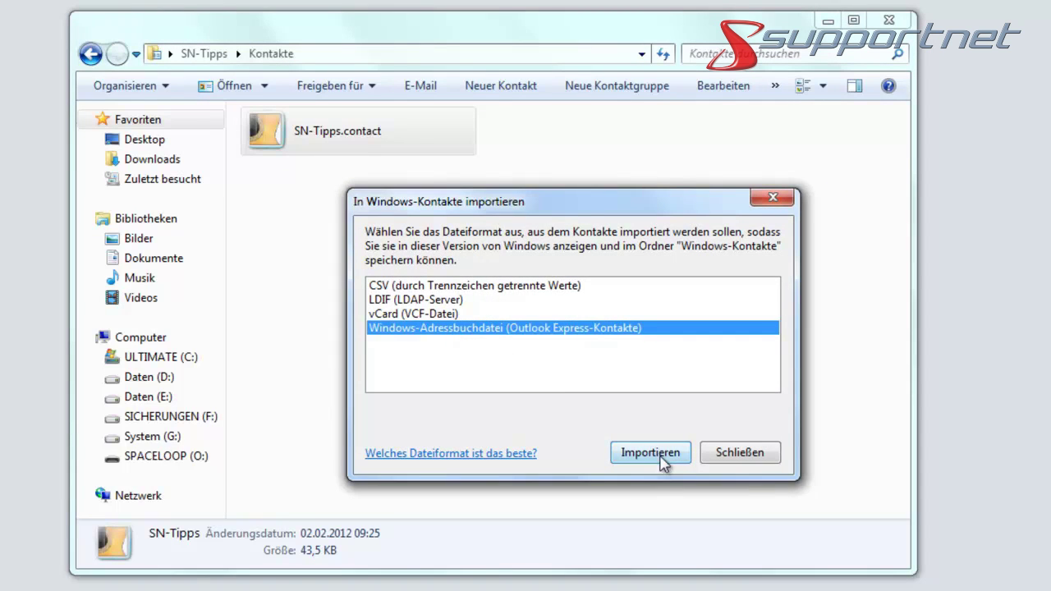
click(664, 463)
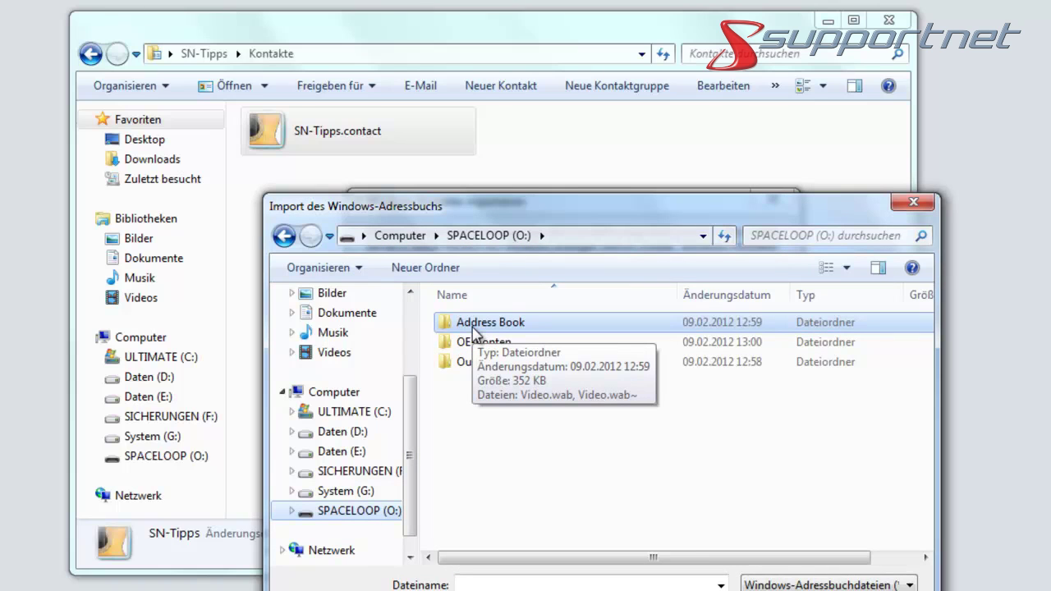
Import Video.wab from the Address Book folder on the SPACELOOP (O:) drive and close the import dialog
double_click(475, 330)
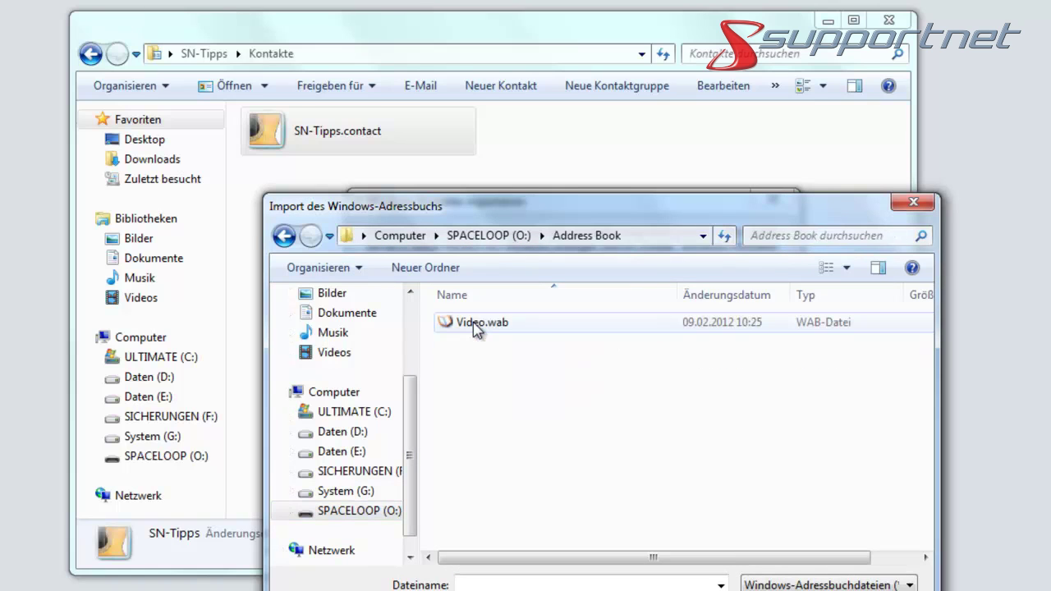
click(476, 329)
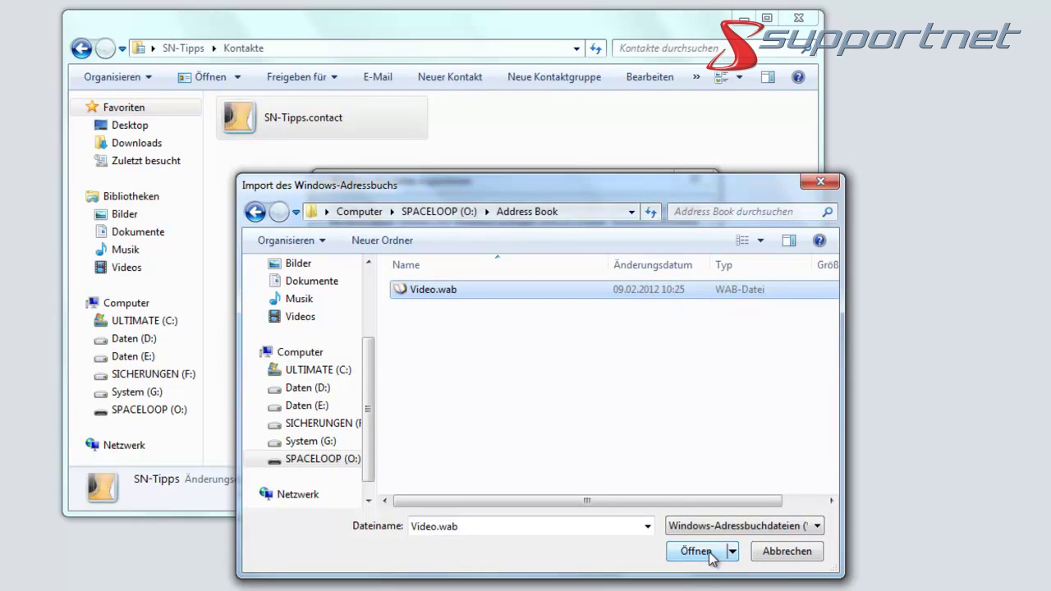
click(708, 551)
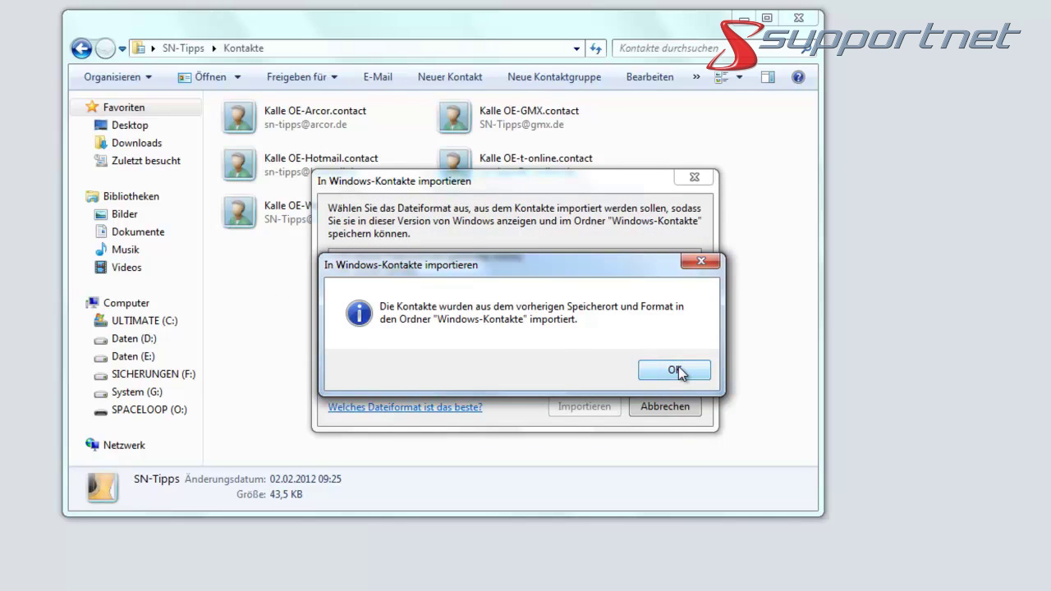
click(678, 369)
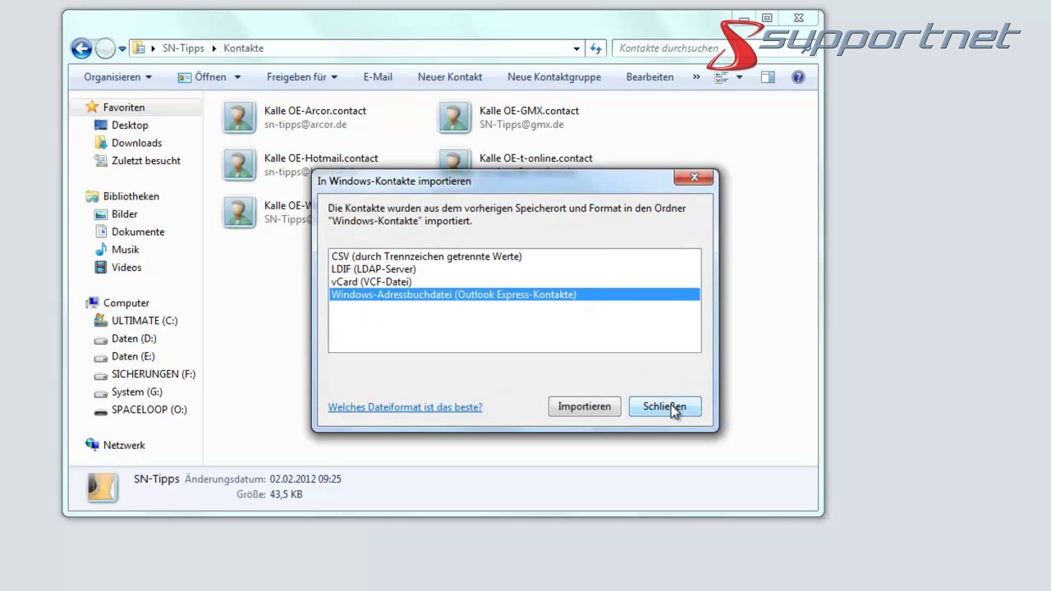
click(671, 407)
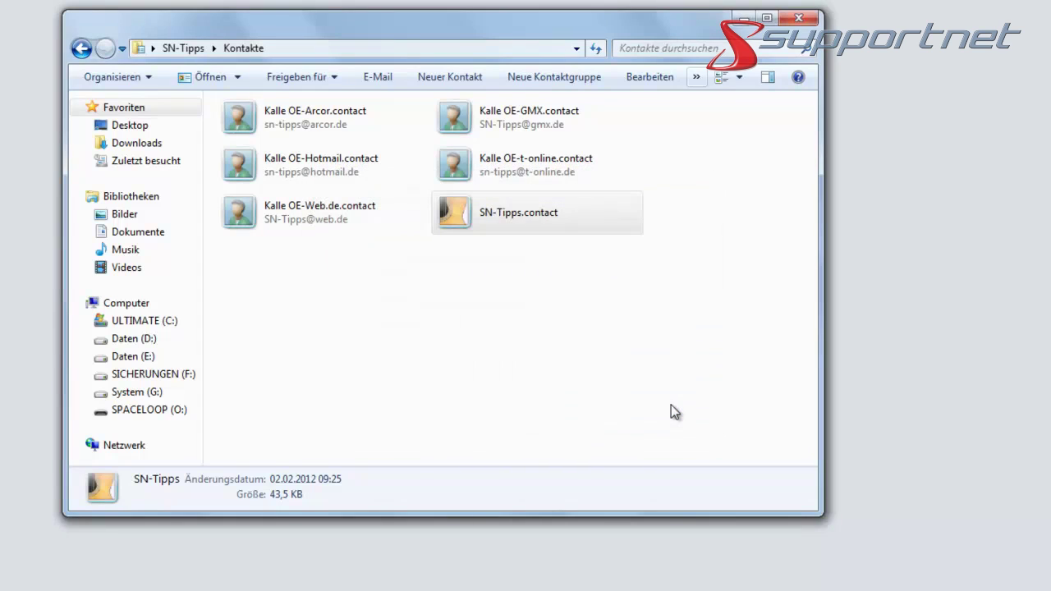
click(648, 360)
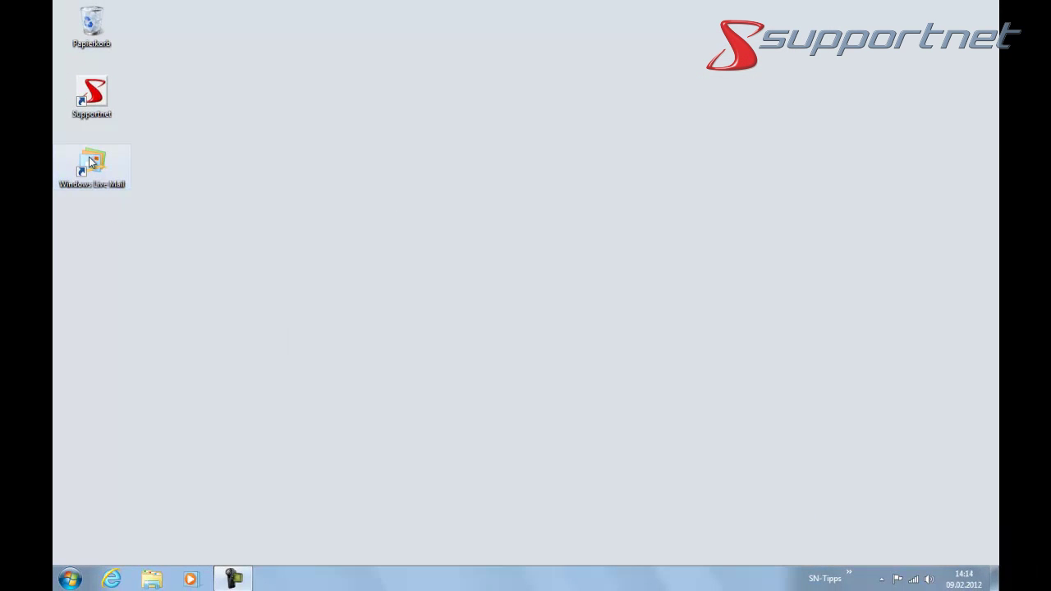
Start Windows Live Mail from the desktop
click(91, 162)
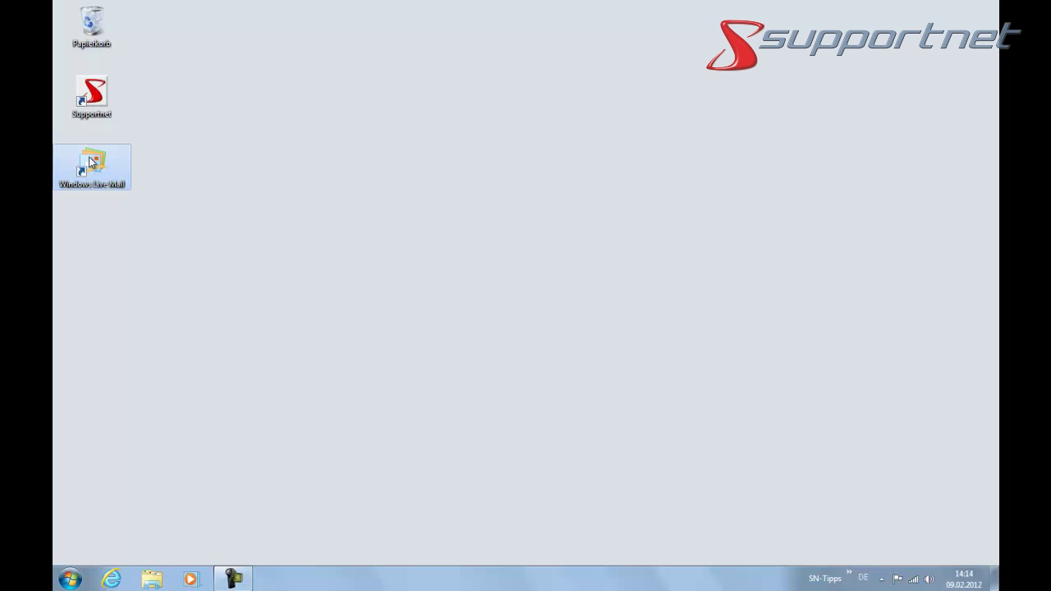
double_click(91, 162)
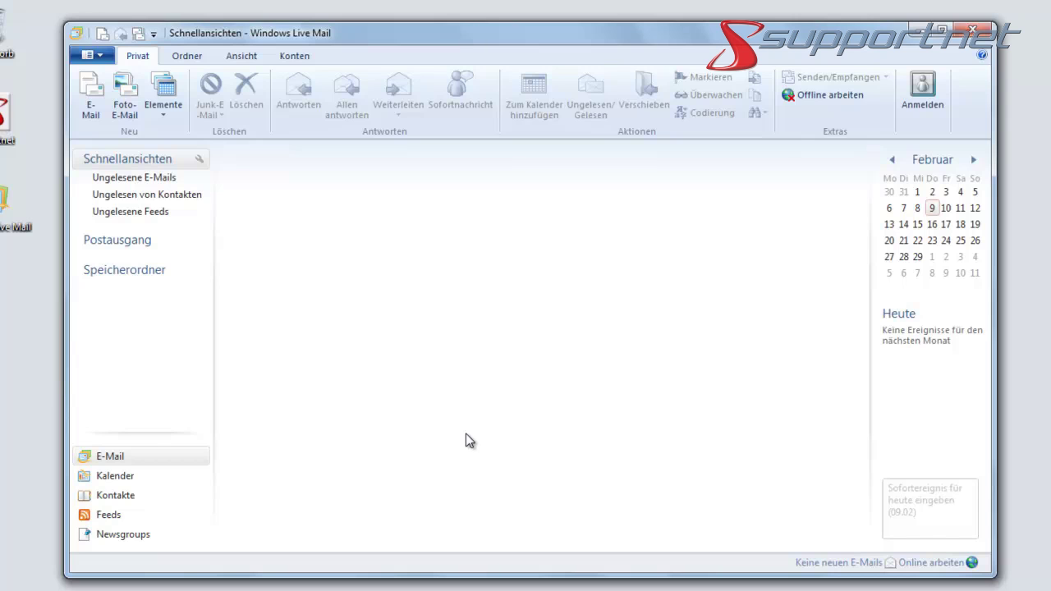
Import the address book of the current Windows user into the Windows Live Mail contacts and close the import dialog
click(123, 496)
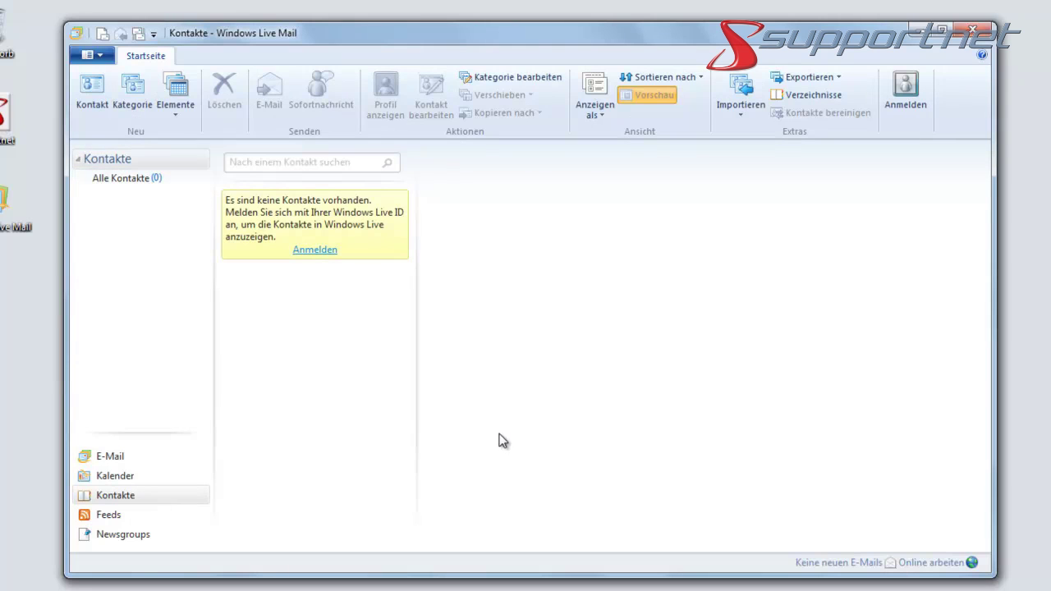
click(740, 115)
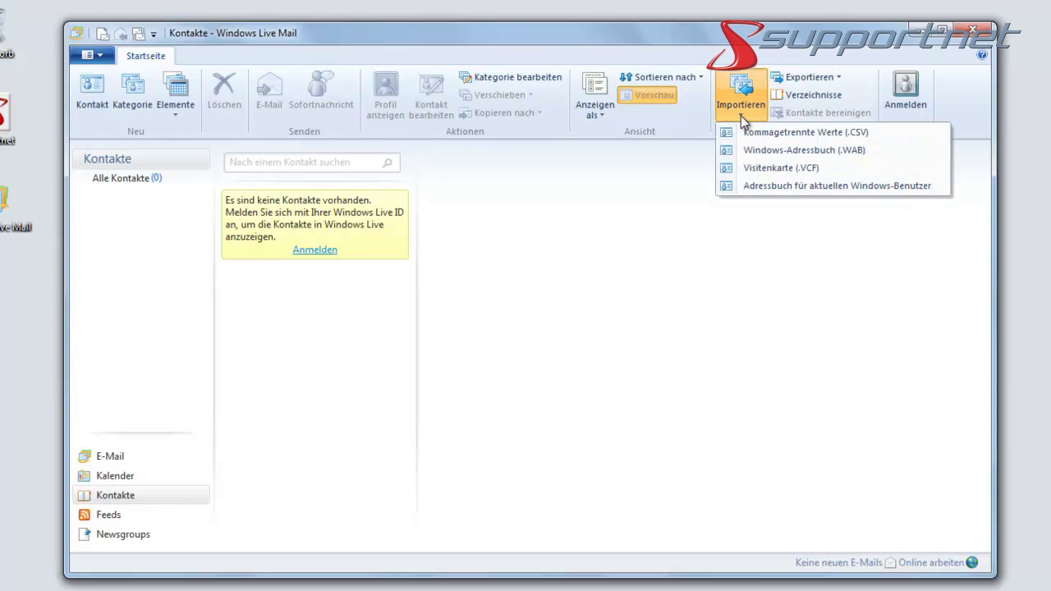
click(748, 184)
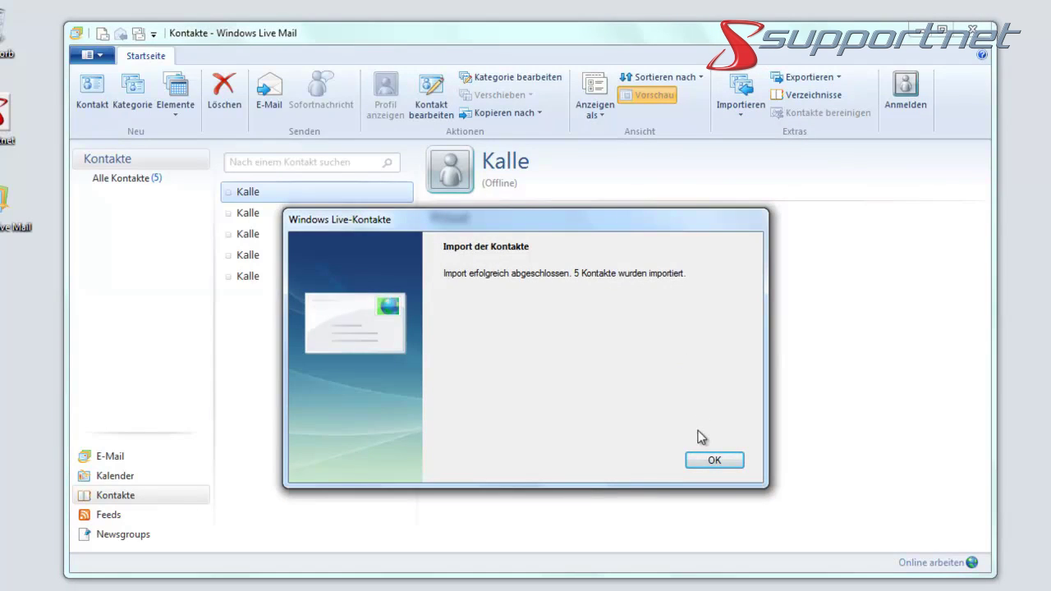
click(709, 461)
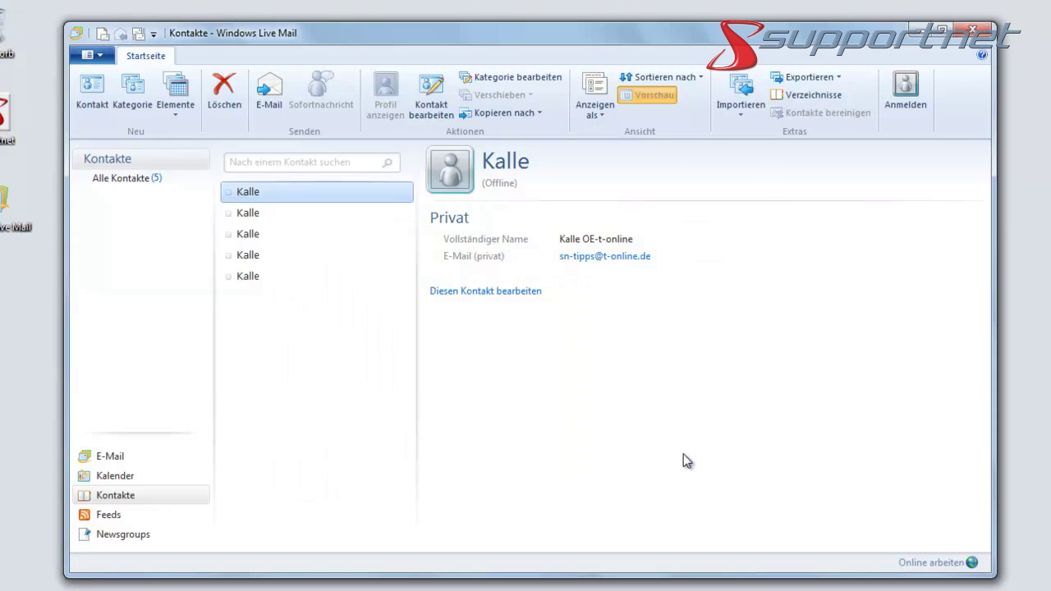
Look through the imported contacts to check their full names and private e-mail addresses
click(277, 211)
right_click(272, 235)
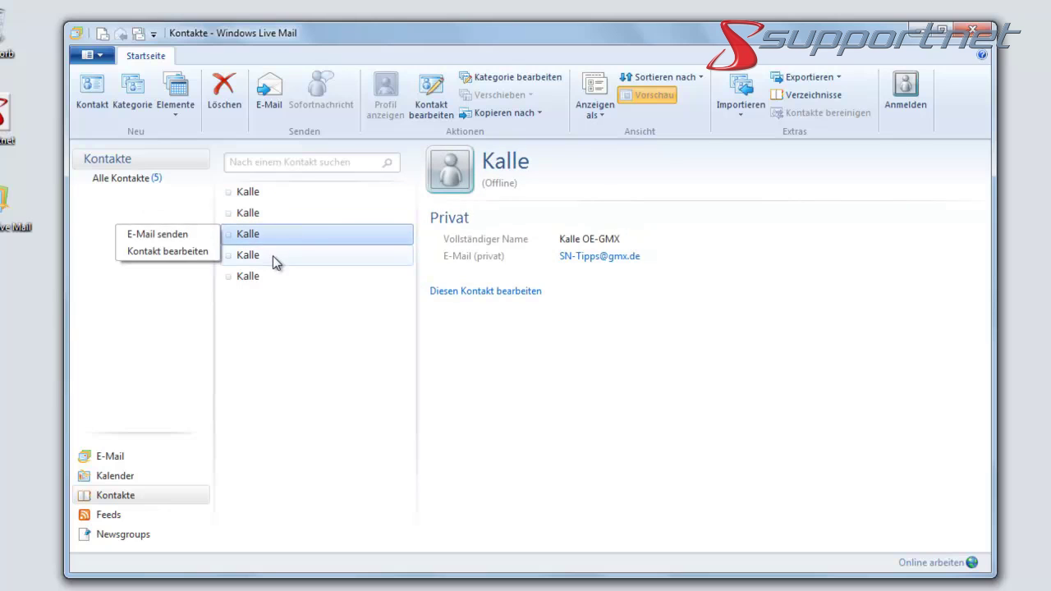
click(273, 276)
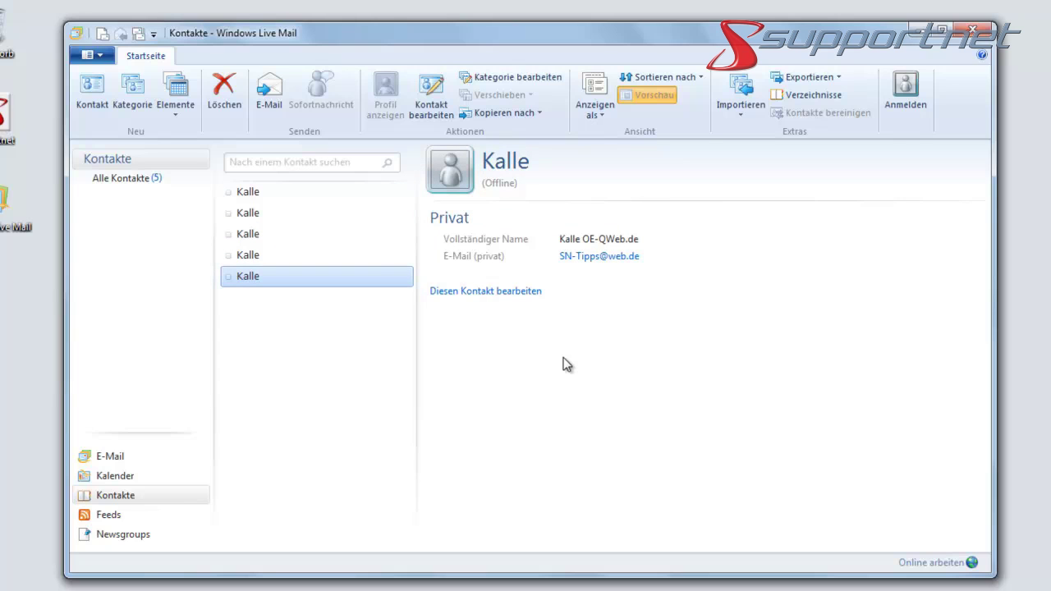
Open the e-mail account settings and import KJG17 (OE-Arcor).iaf from the OE-Konten folder on the SPACELOOP (O:) drive
click(125, 458)
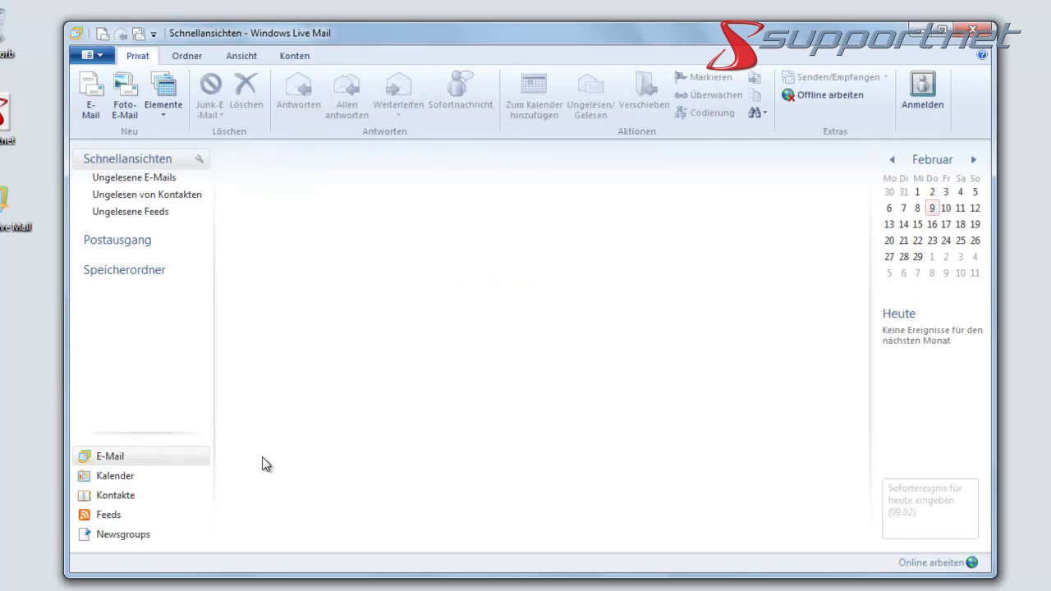
click(301, 59)
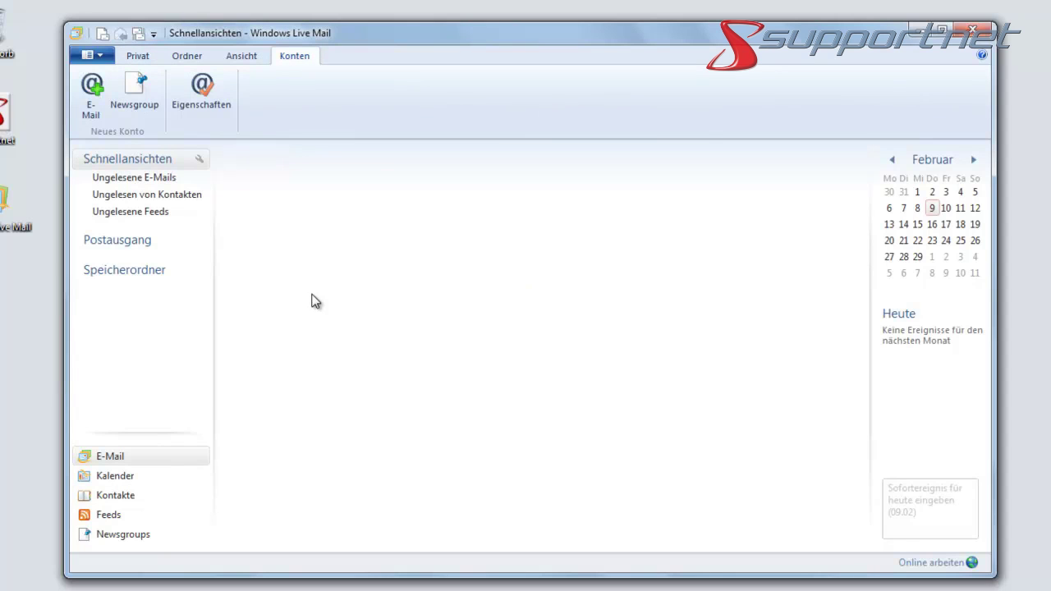
click(93, 55)
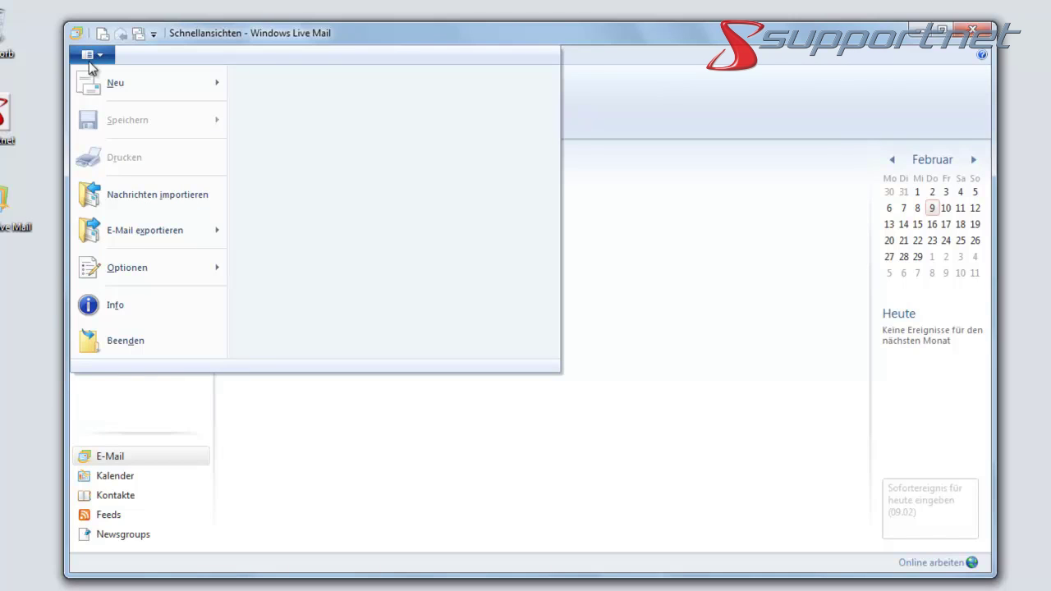
mouse_move(126, 263)
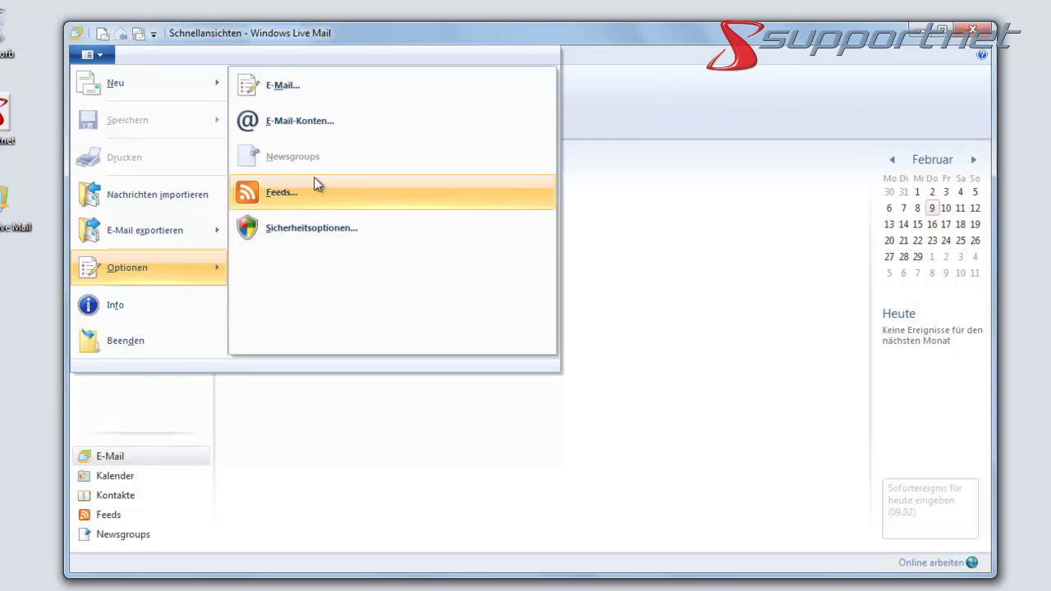
click(319, 132)
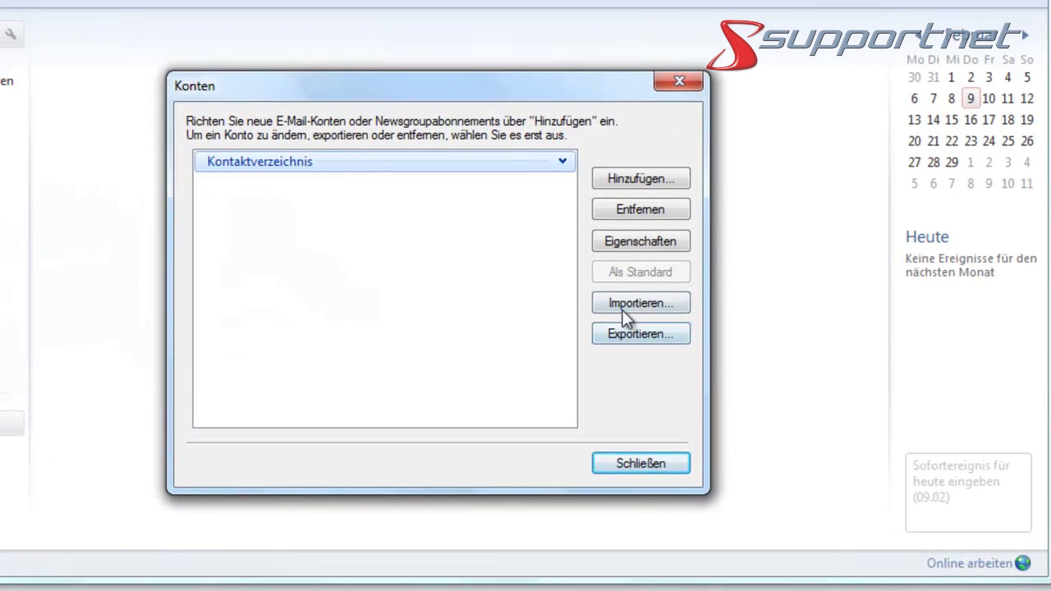
click(618, 306)
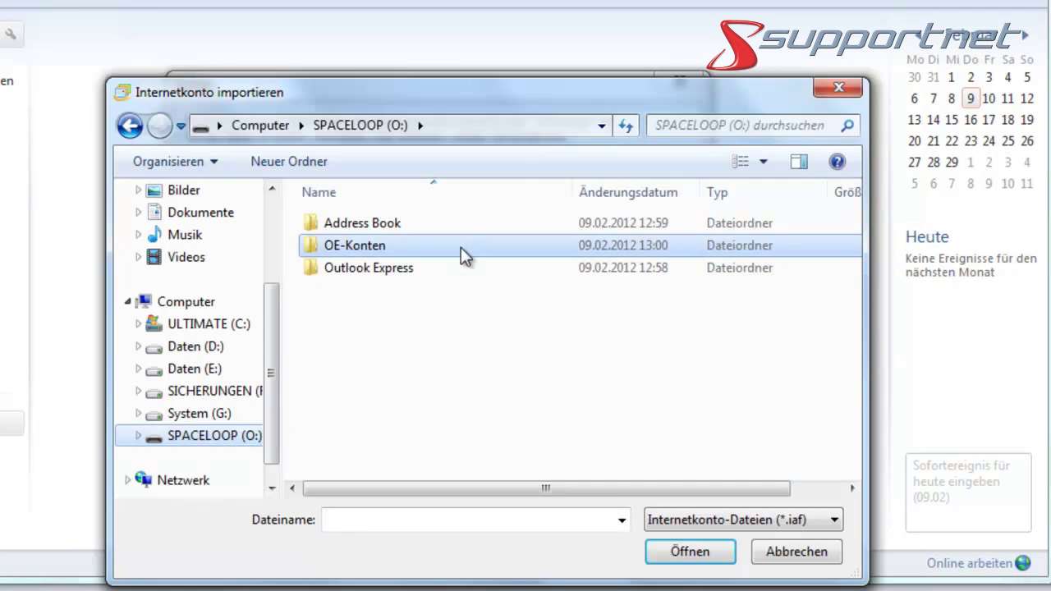
double_click(356, 247)
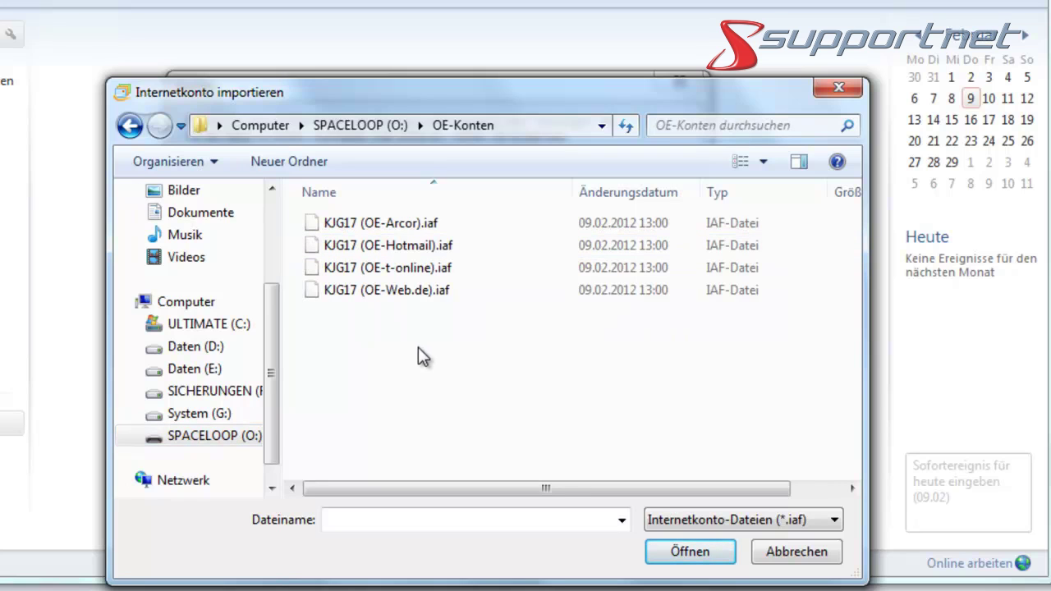
click(392, 222)
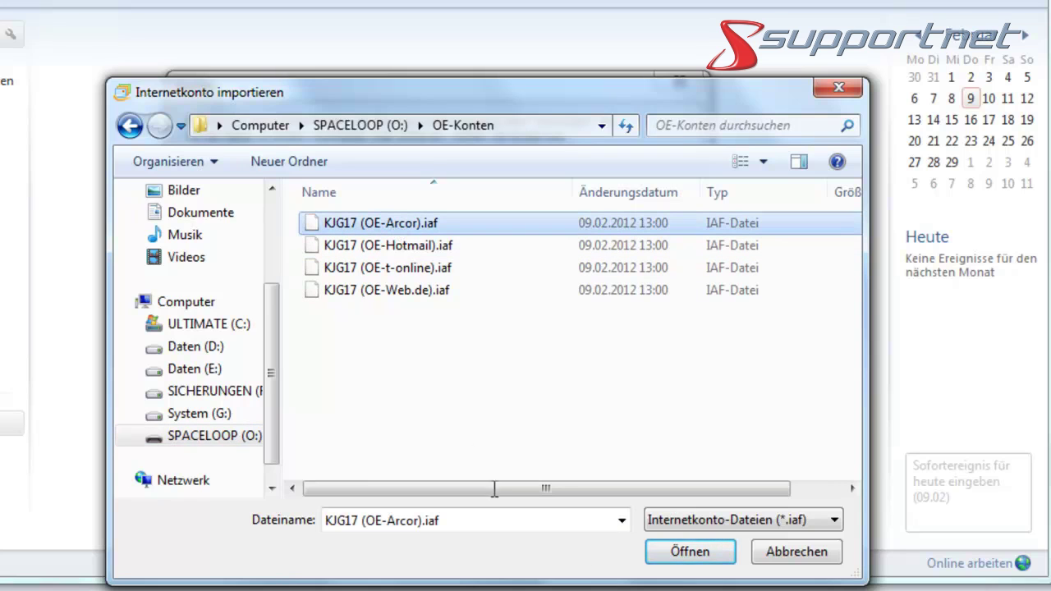
click(716, 551)
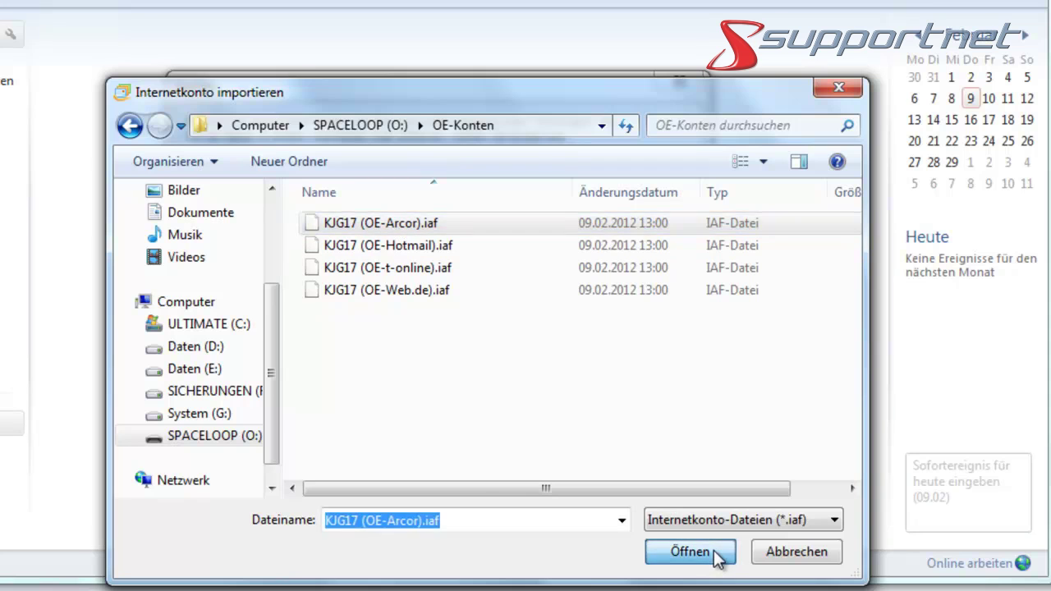
Import the account files KJG17 (OE-Hotmail).iaf and KJG17 (OE-t-online).iaf from the OE-Konten folder
click(641, 303)
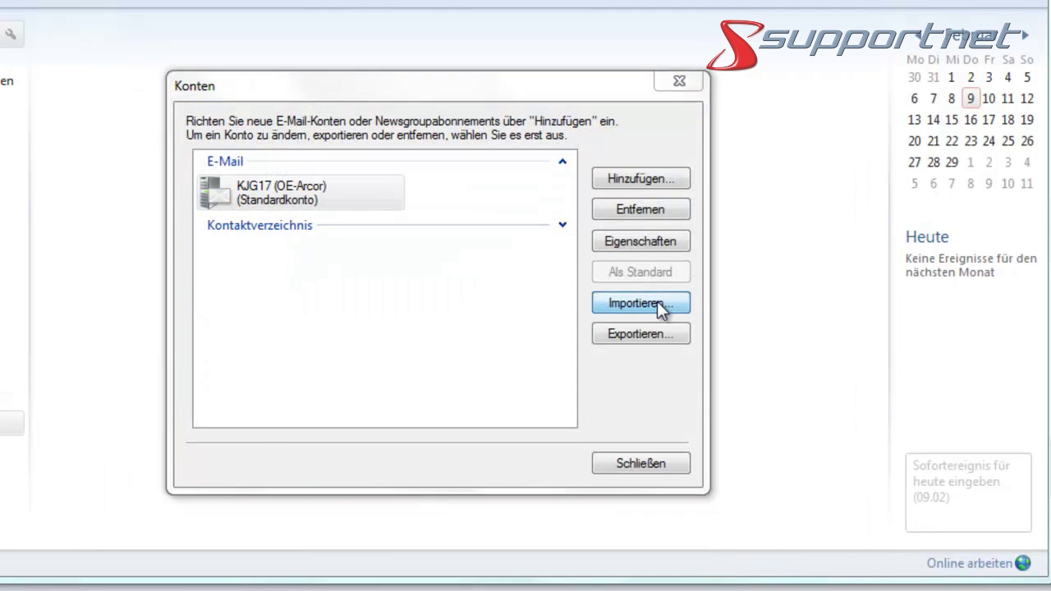
click(415, 245)
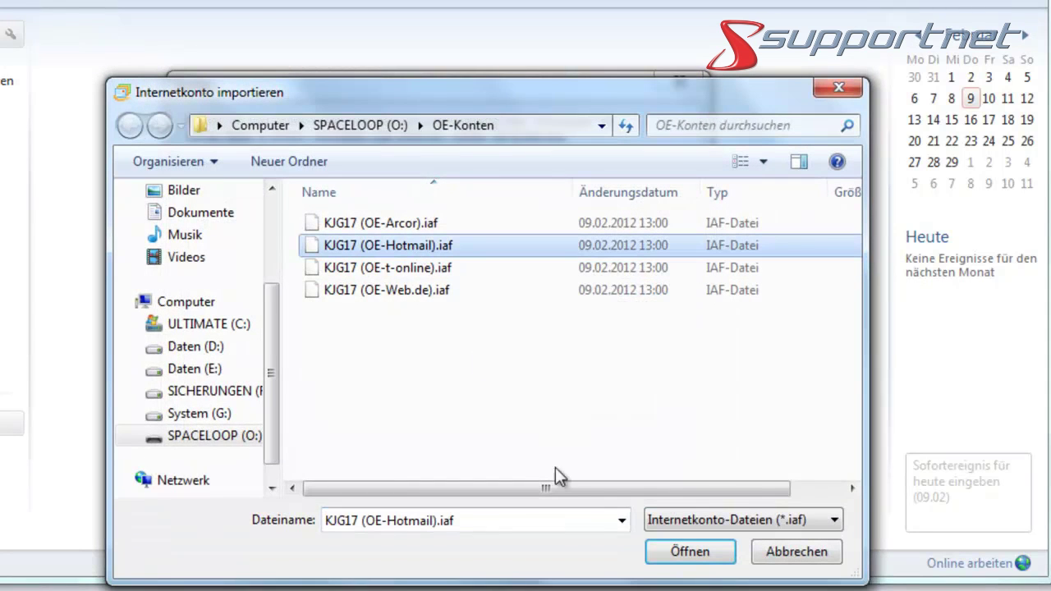
click(697, 554)
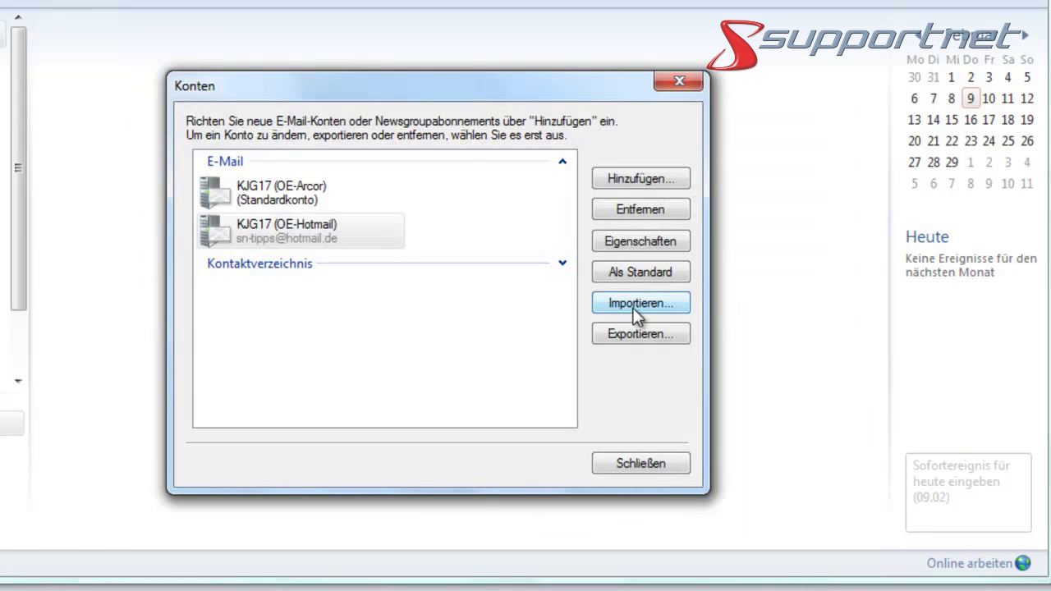
click(635, 305)
click(397, 267)
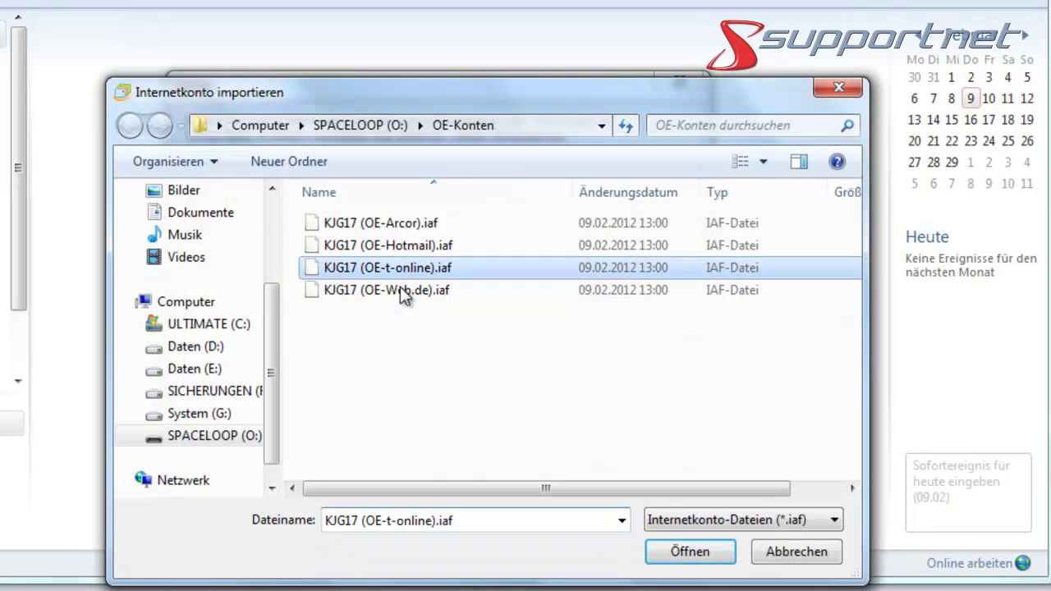
click(678, 555)
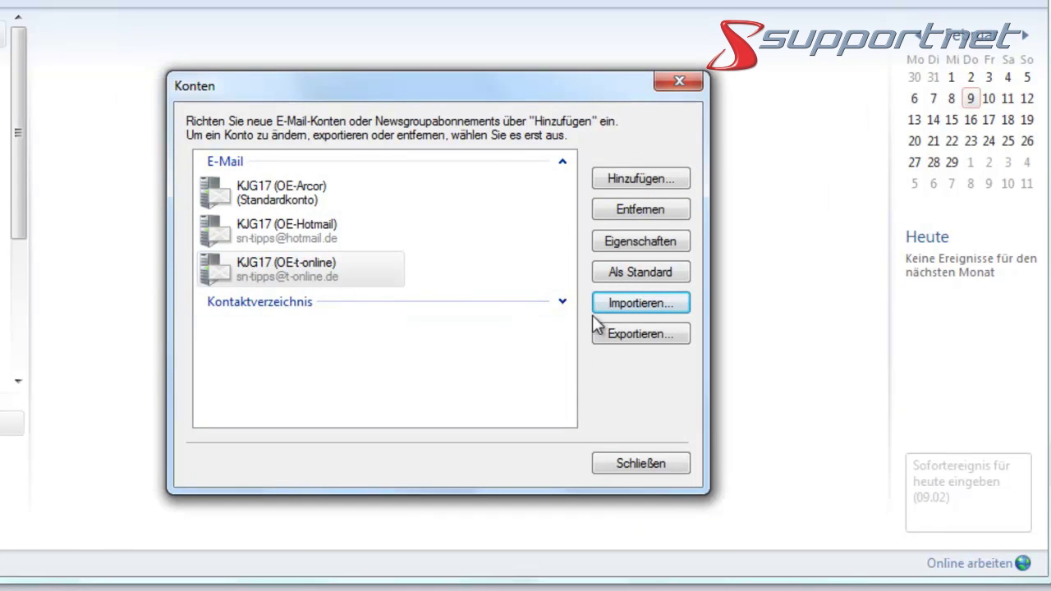
Import the account file KJG17 (OE-Web.de).iaf from the OE-Konten folder and close the accounts dialog
click(619, 302)
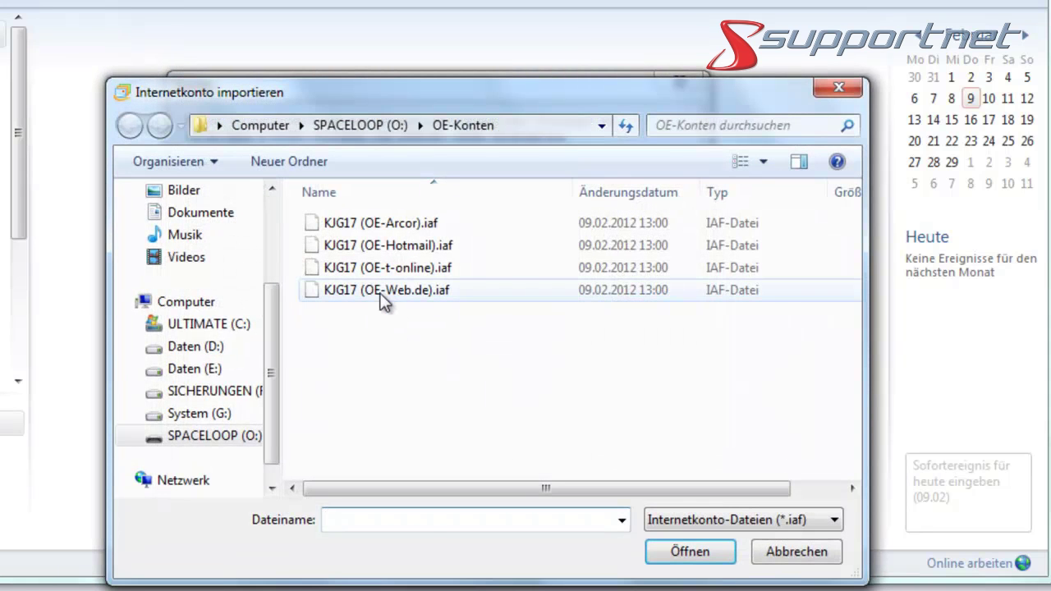
click(388, 291)
click(706, 557)
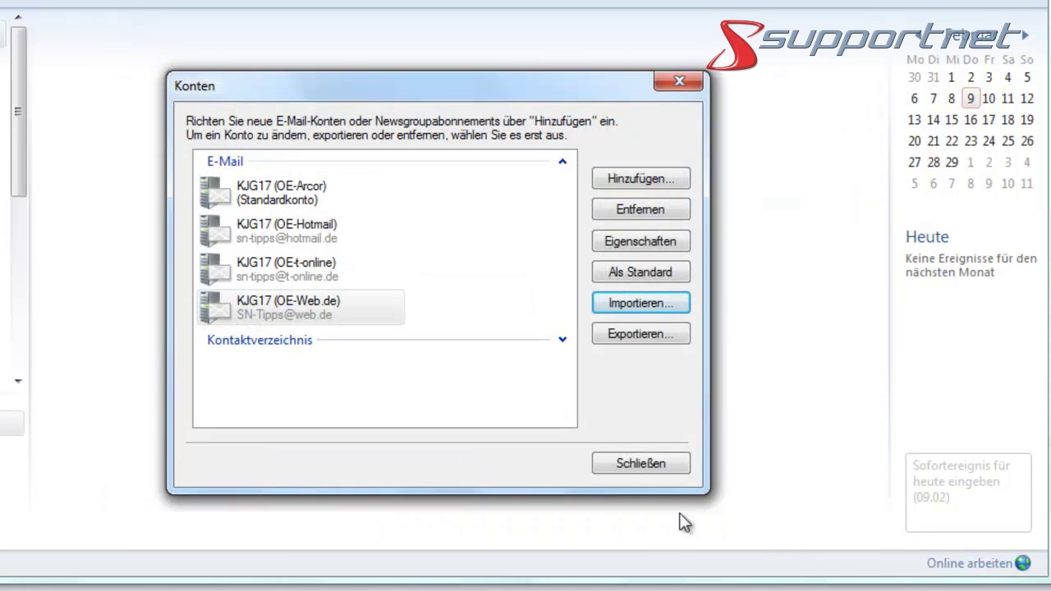
click(641, 463)
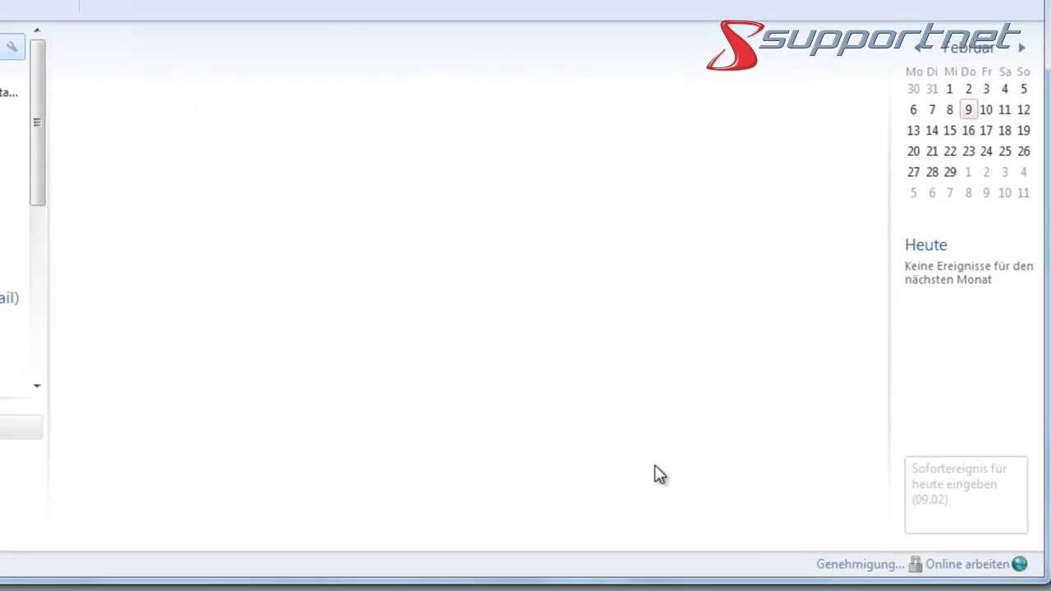
Review the KJG17 (OE-Web.de) account's general, server, outgoing-server login, security and advanced properties, and confirm the settings
drag(190, 236, 194, 359)
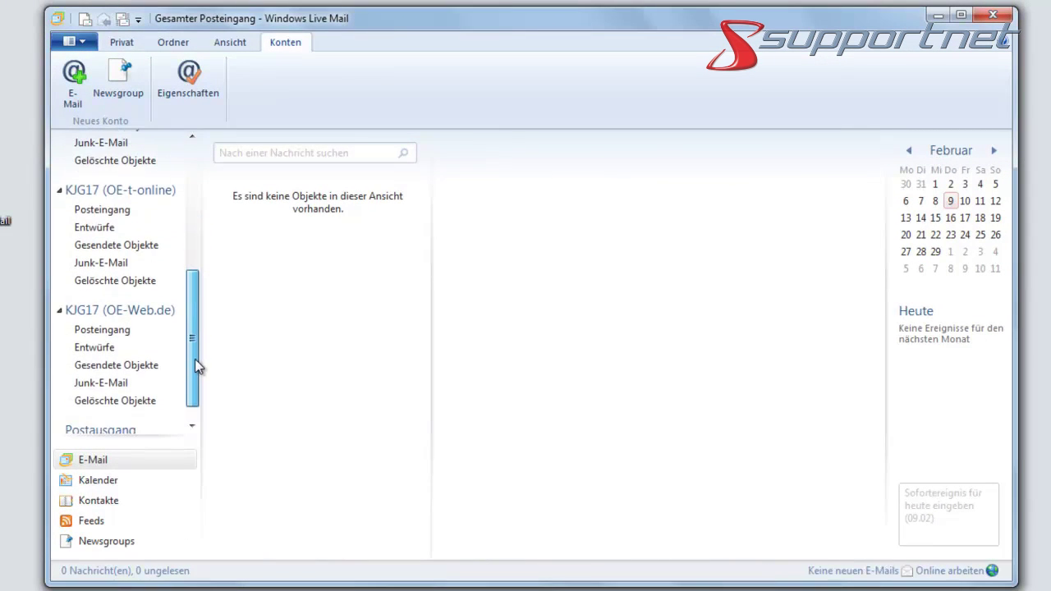
right_click(146, 309)
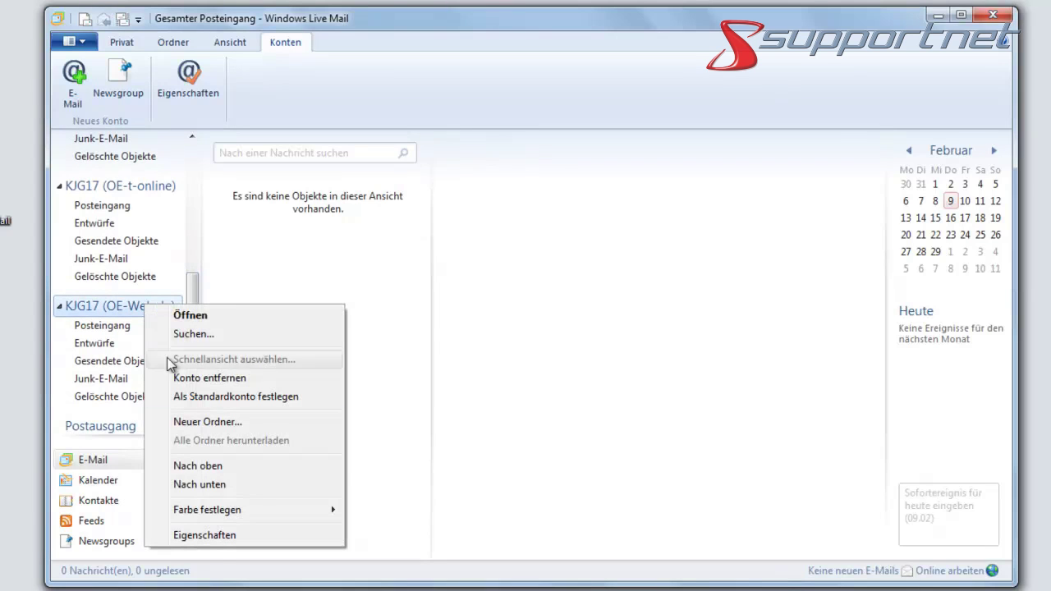
click(216, 534)
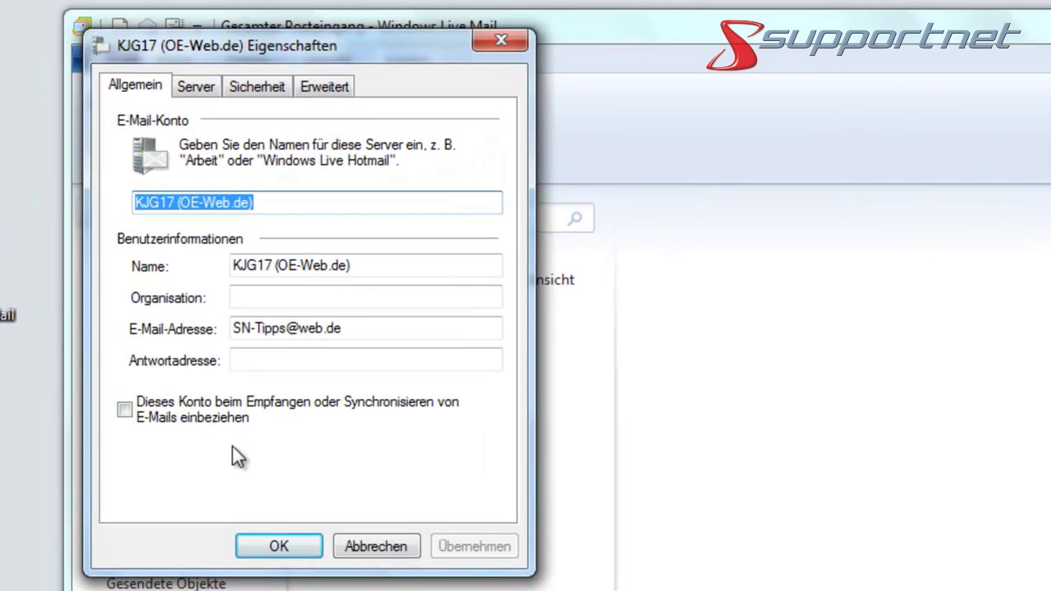
click(196, 87)
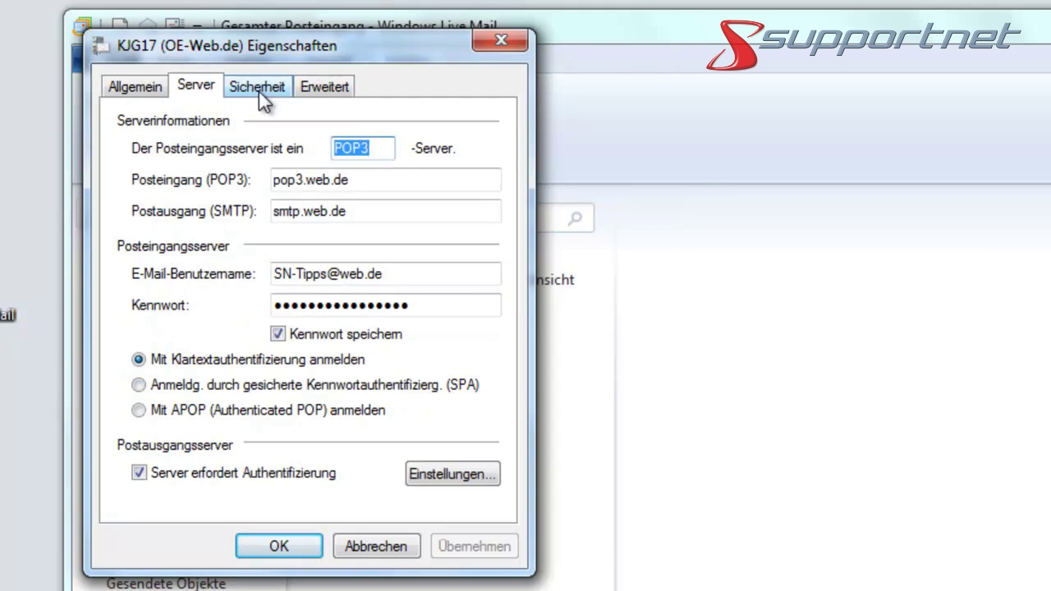
click(453, 476)
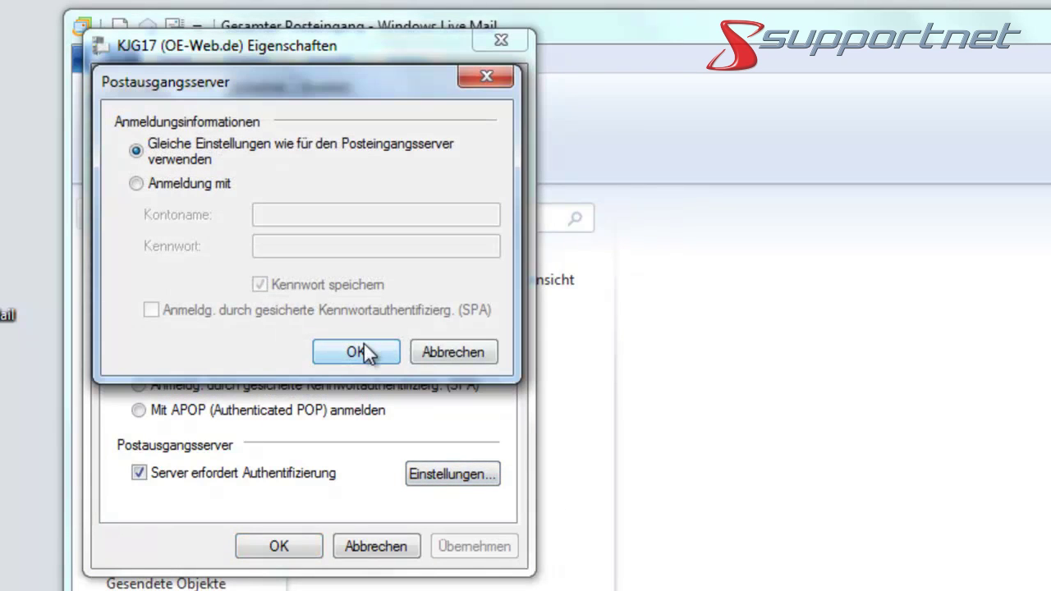
click(368, 353)
click(262, 88)
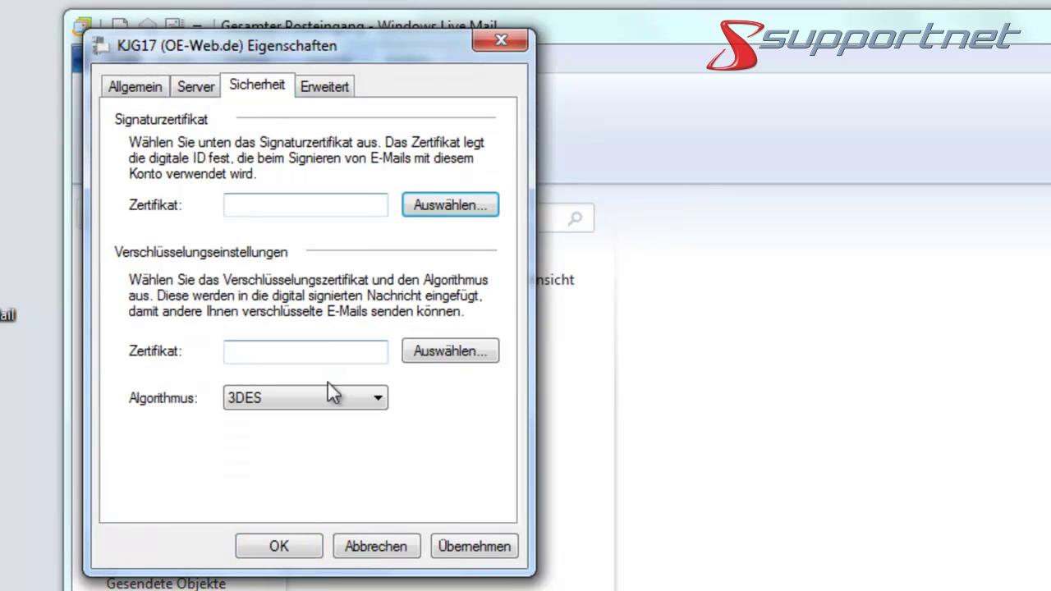
click(324, 87)
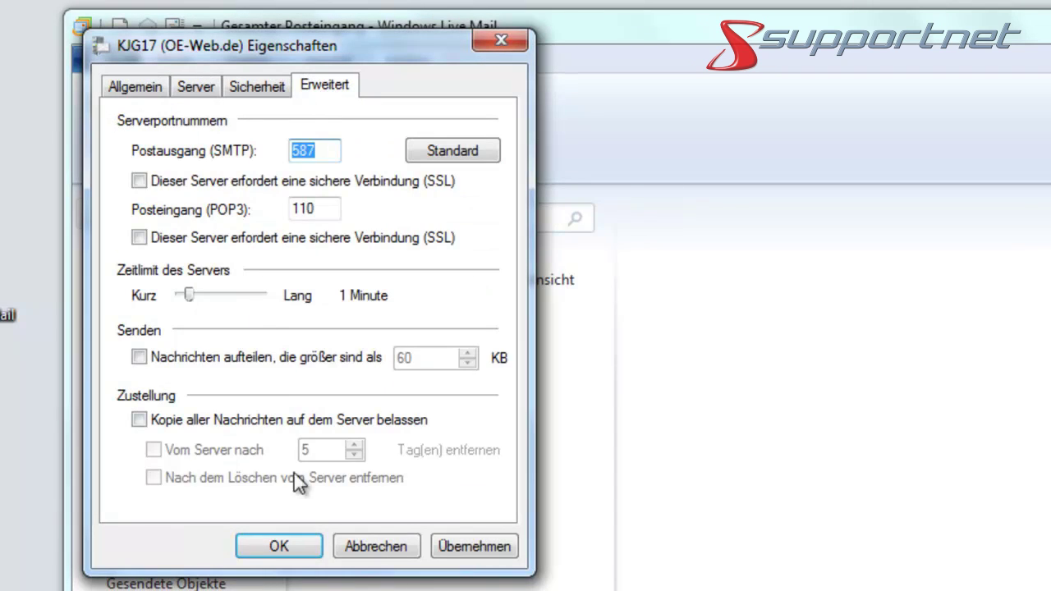
click(474, 554)
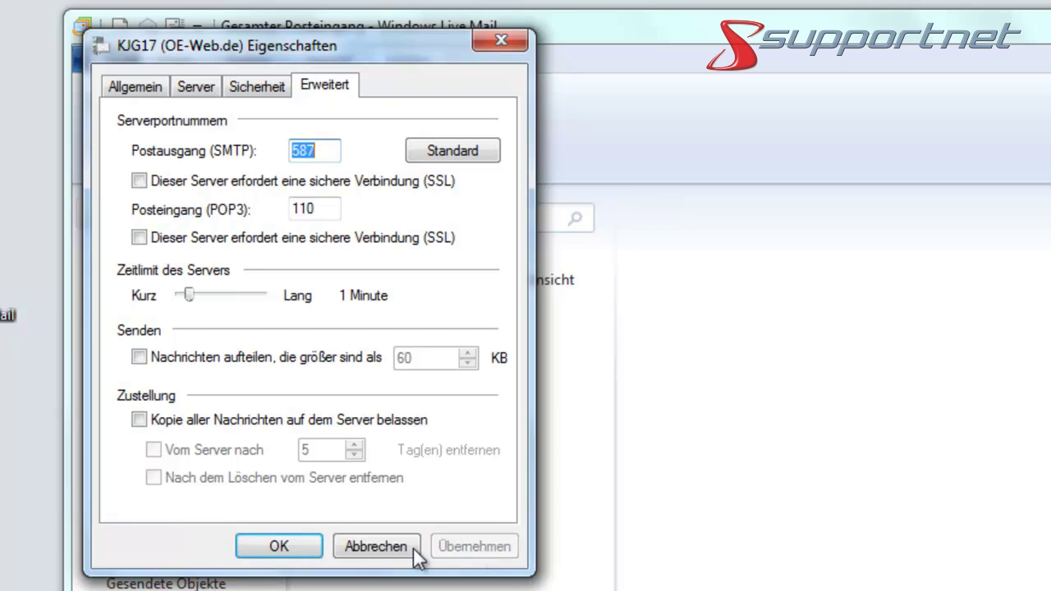
click(279, 546)
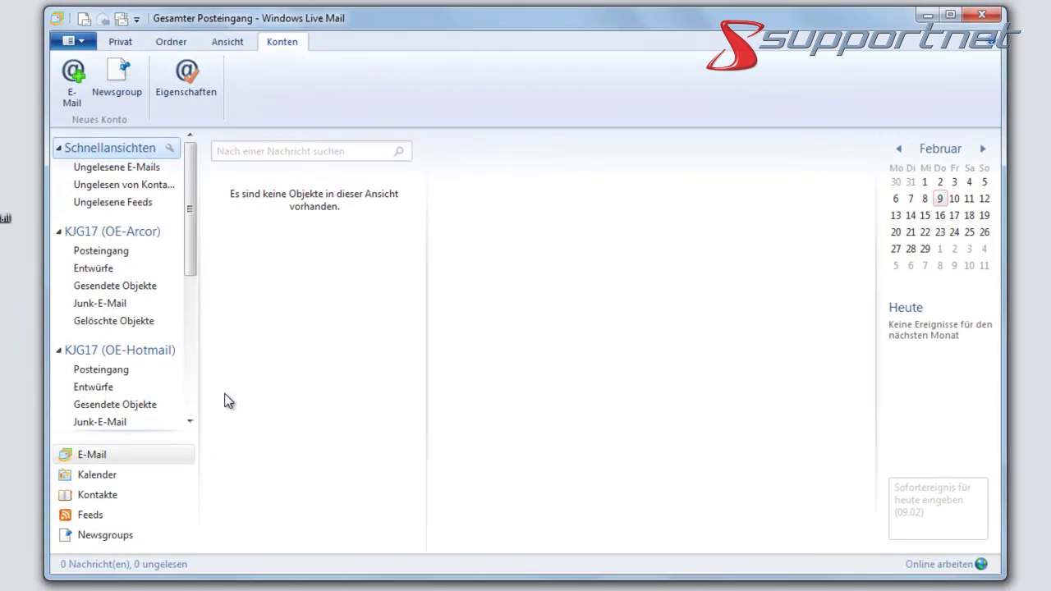
Start a message import in Microsoft Outlook Express 6 format and choose the Outlook Express folder on SPACELOOP (O:) as the source
drag(192, 251, 204, 190)
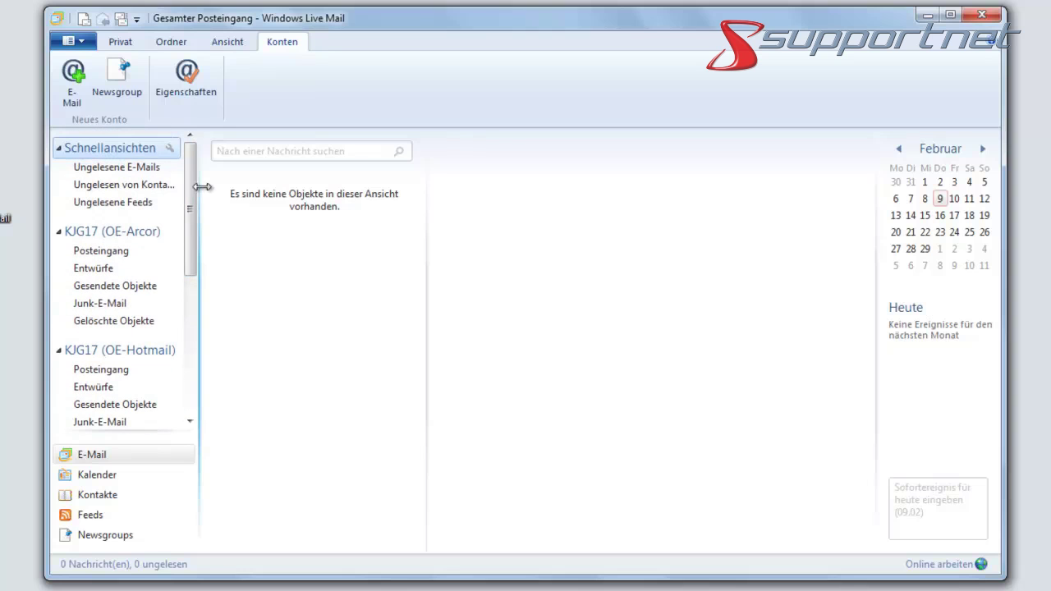
click(74, 37)
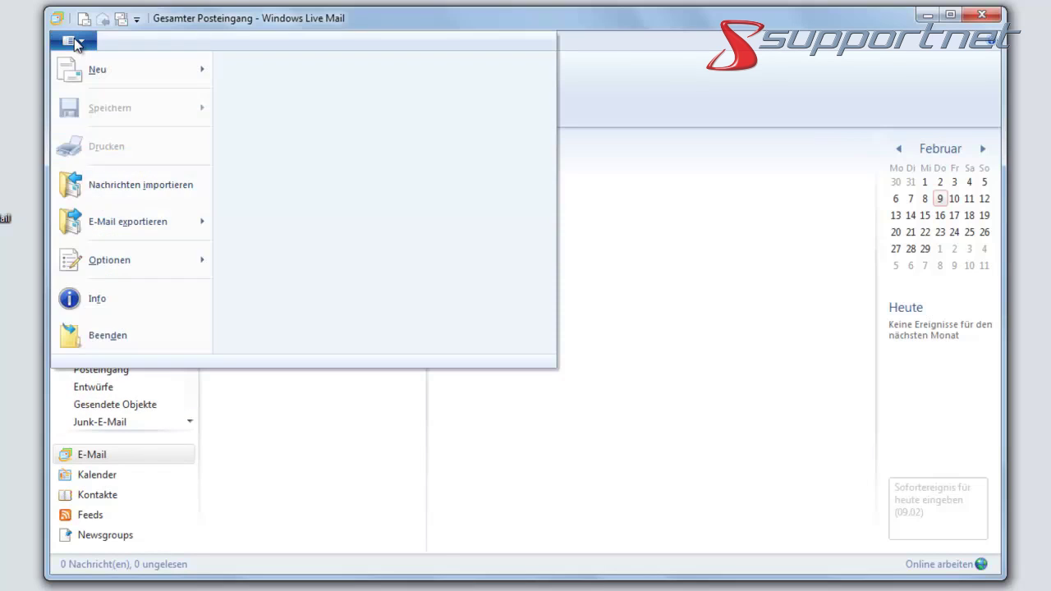
click(110, 187)
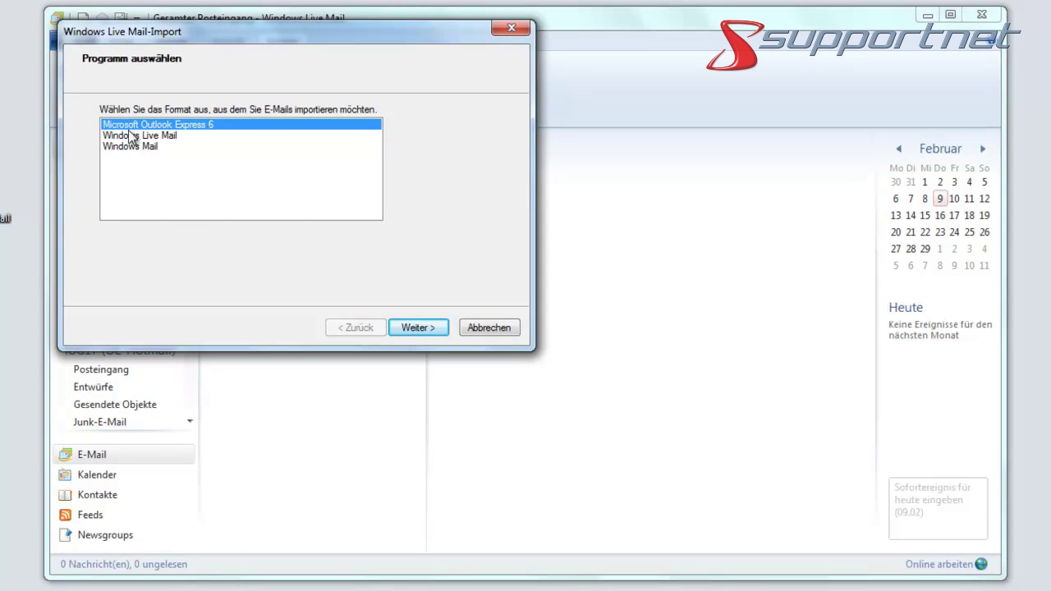
click(424, 325)
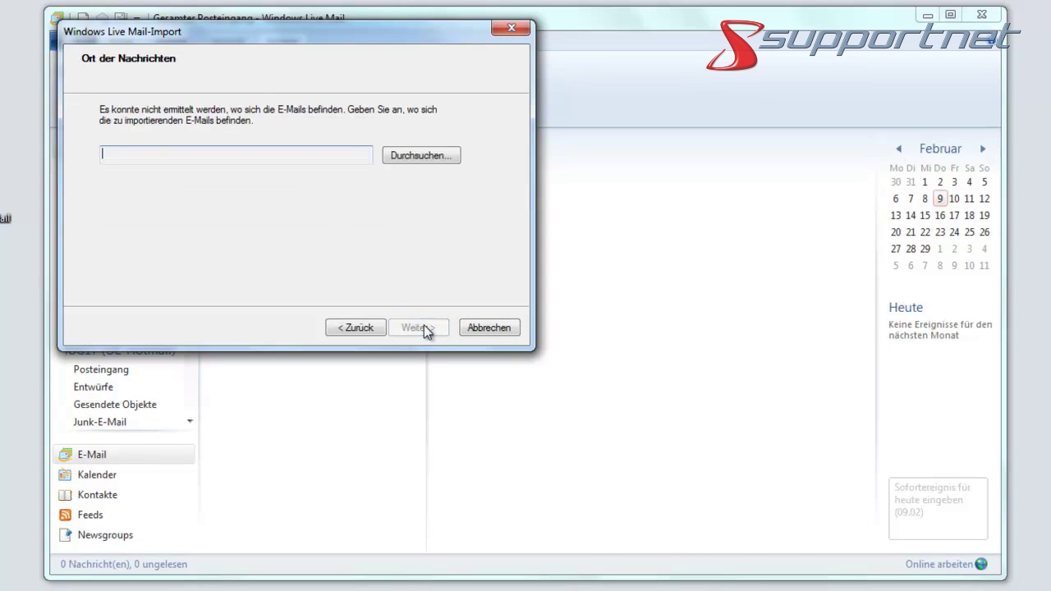
click(403, 155)
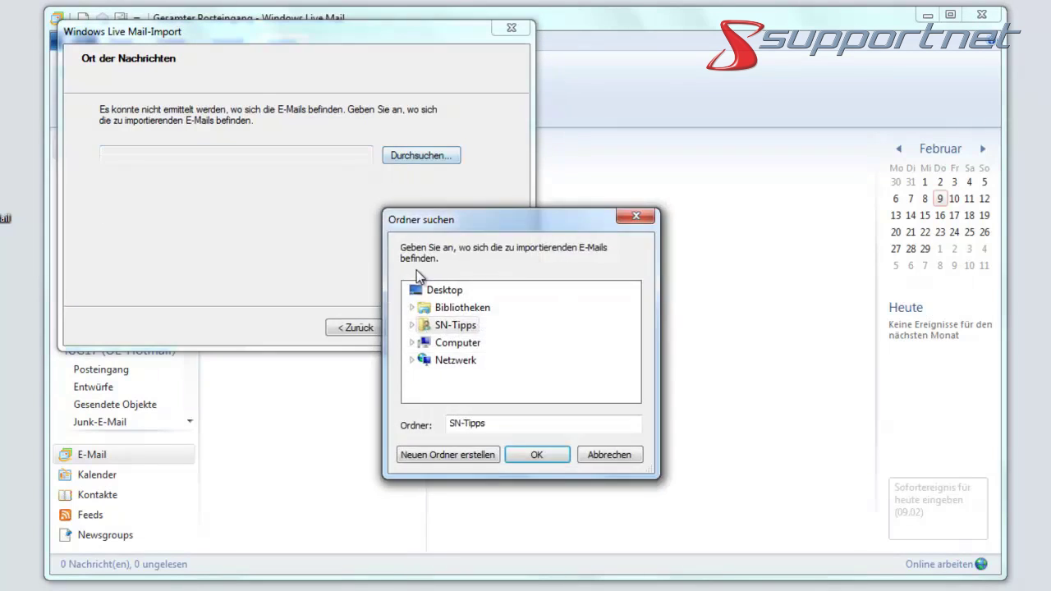
click(412, 342)
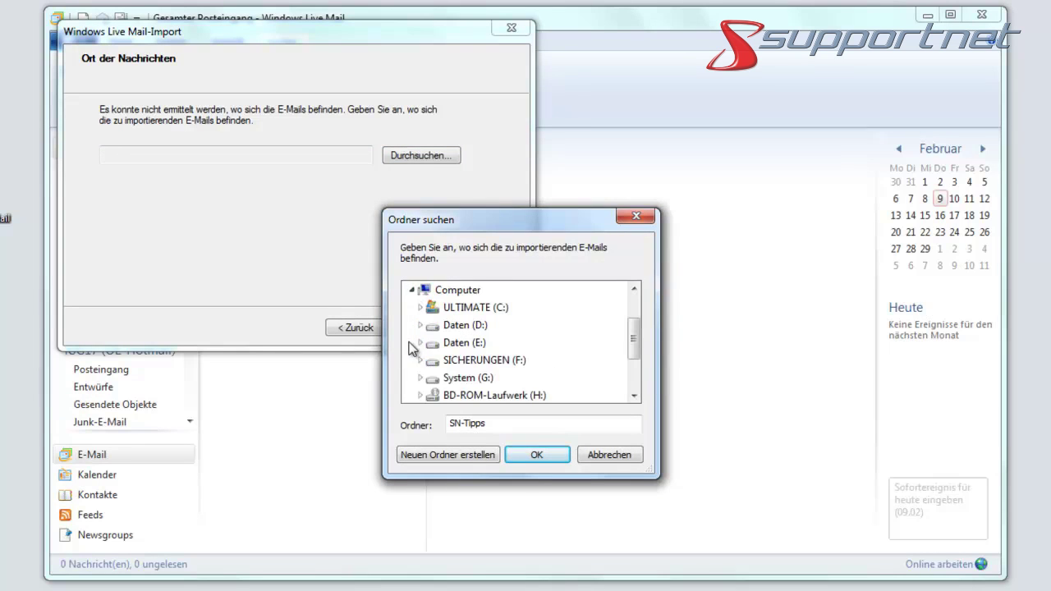
scroll(635, 331, down, 2)
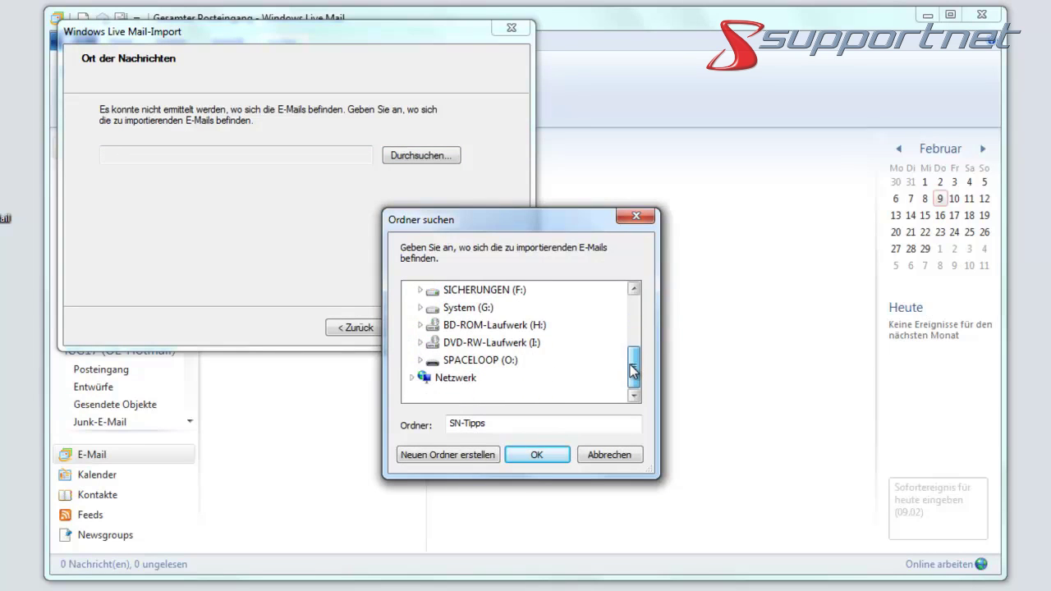
click(491, 367)
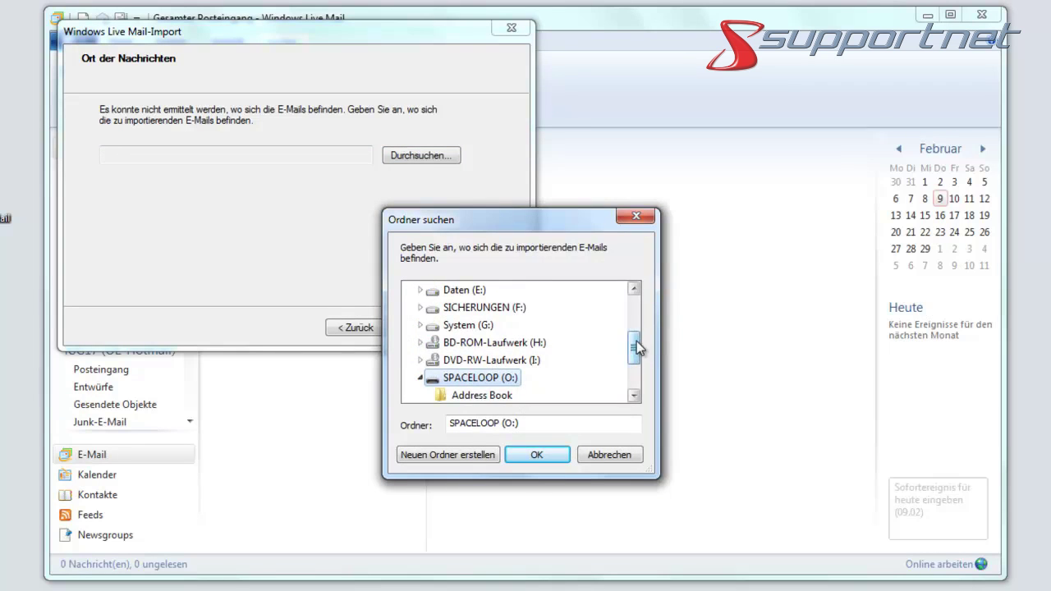
drag(636, 349, 633, 364)
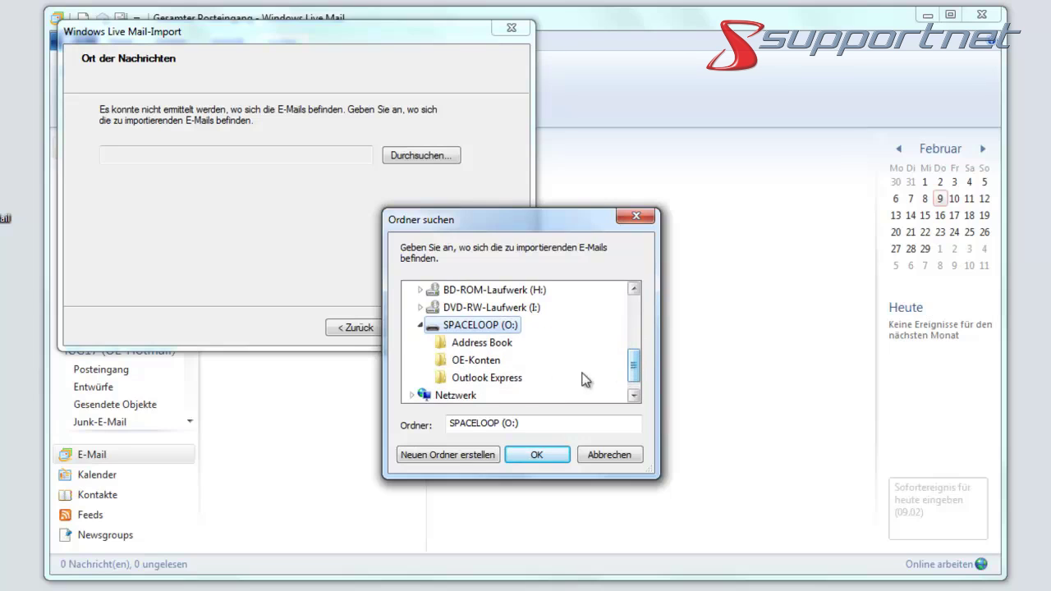
click(498, 382)
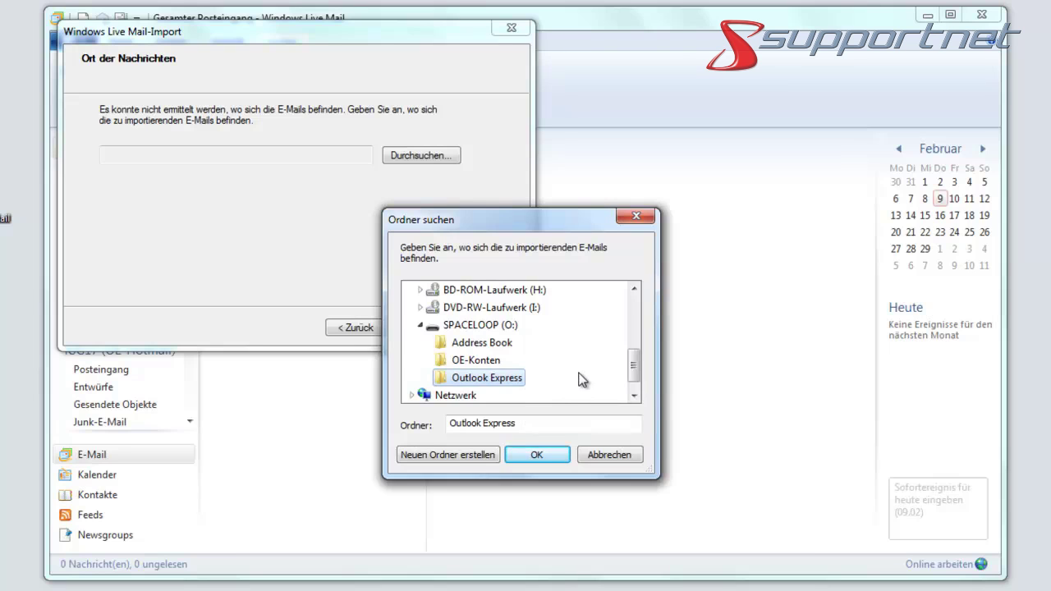
click(549, 458)
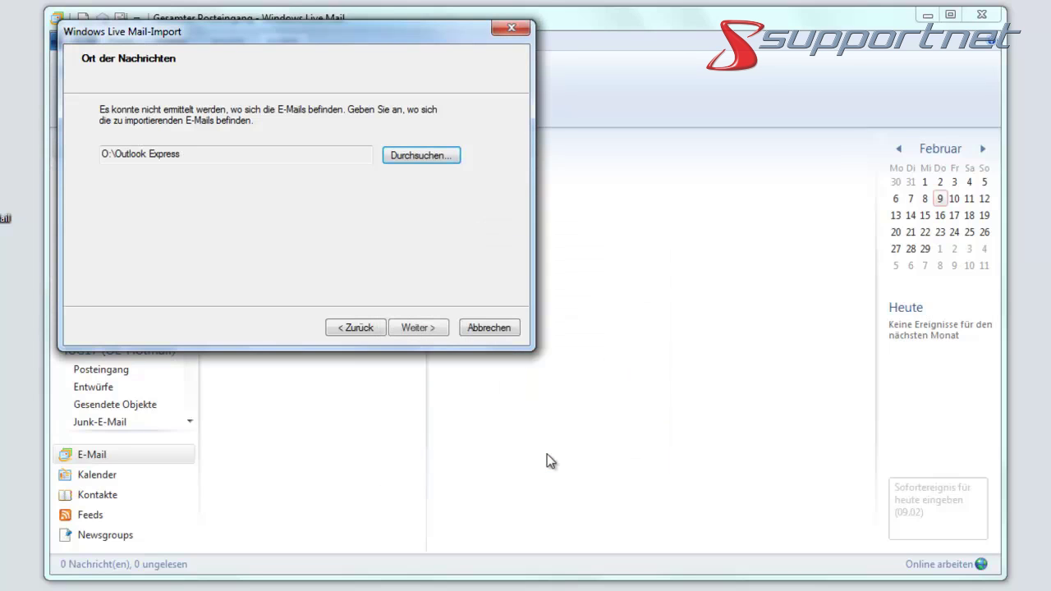
Import all message folders from O:\Outlook Express and finish the import wizard
click(429, 330)
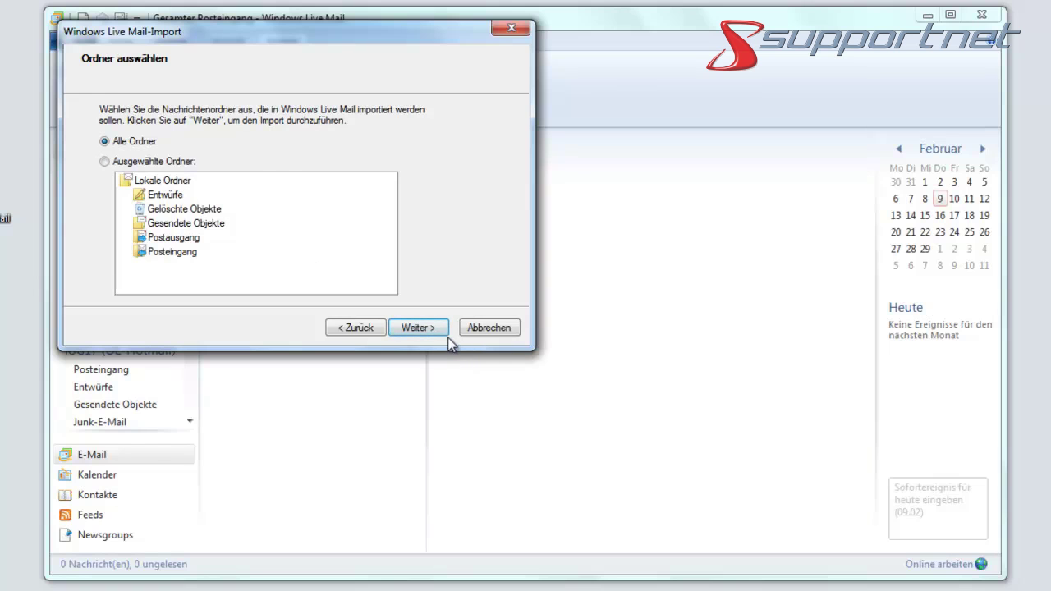
click(431, 327)
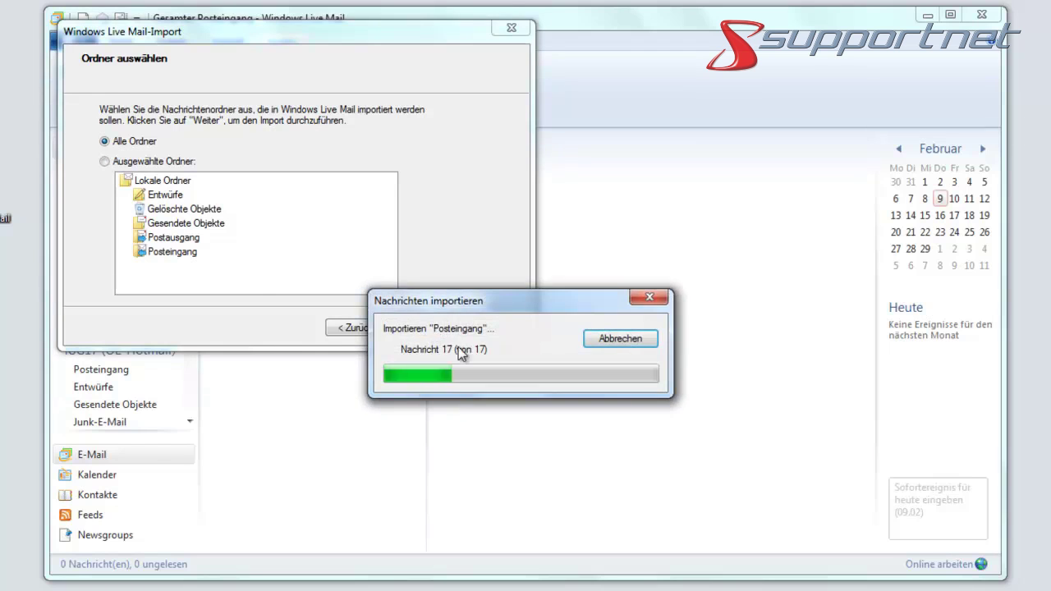
click(420, 328)
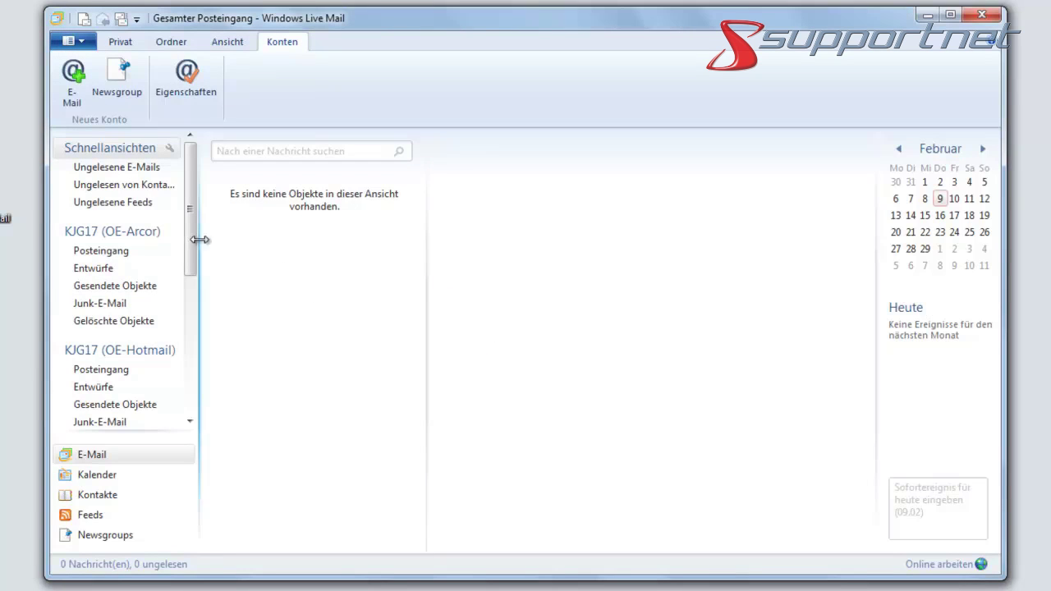
Check the KJG17 (OE-Arcor) inbox and sent folder, and expand Speicherordner down to the subfolders of Lokale Ordner under Importierter Ordner
click(123, 258)
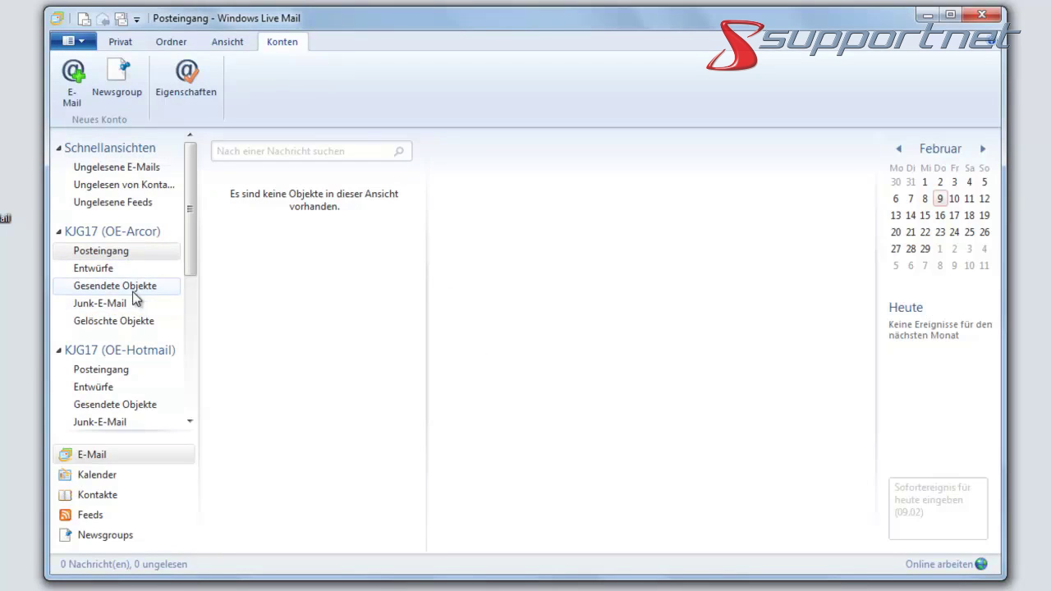
click(134, 294)
drag(193, 254, 191, 409)
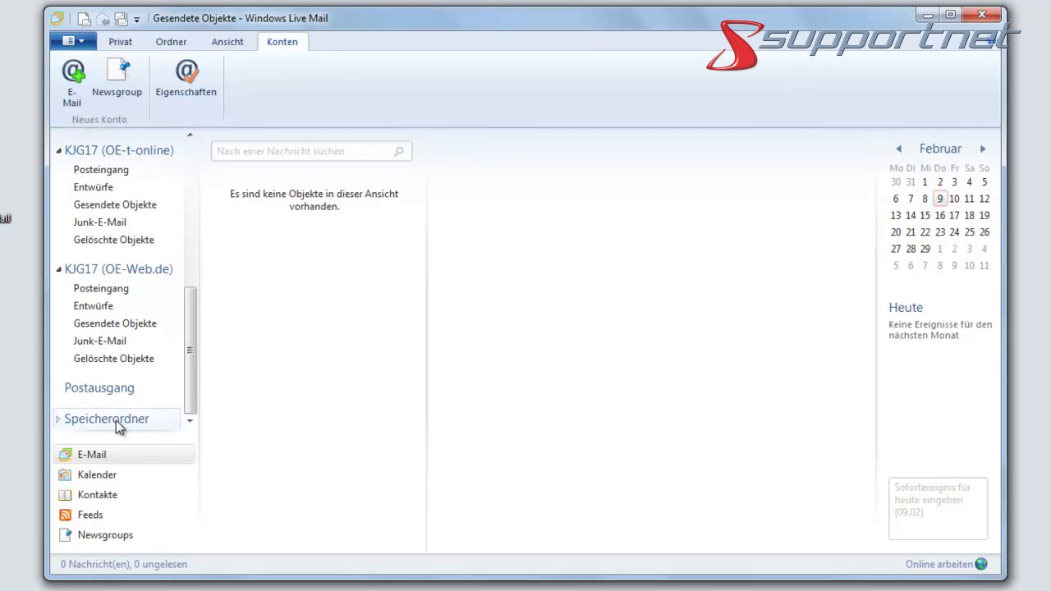
click(56, 419)
drag(191, 307, 184, 433)
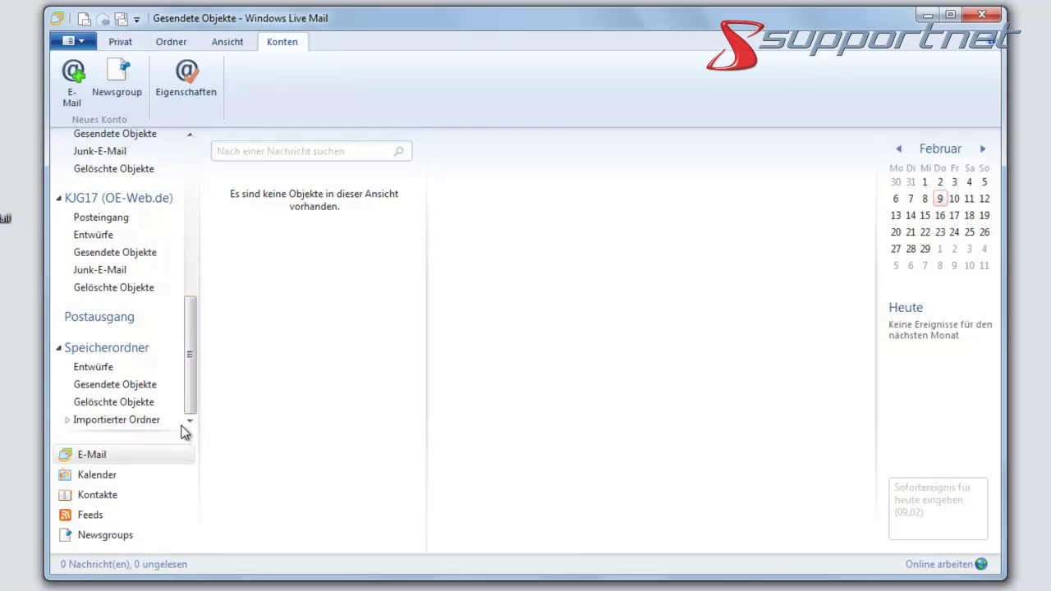
double_click(125, 423)
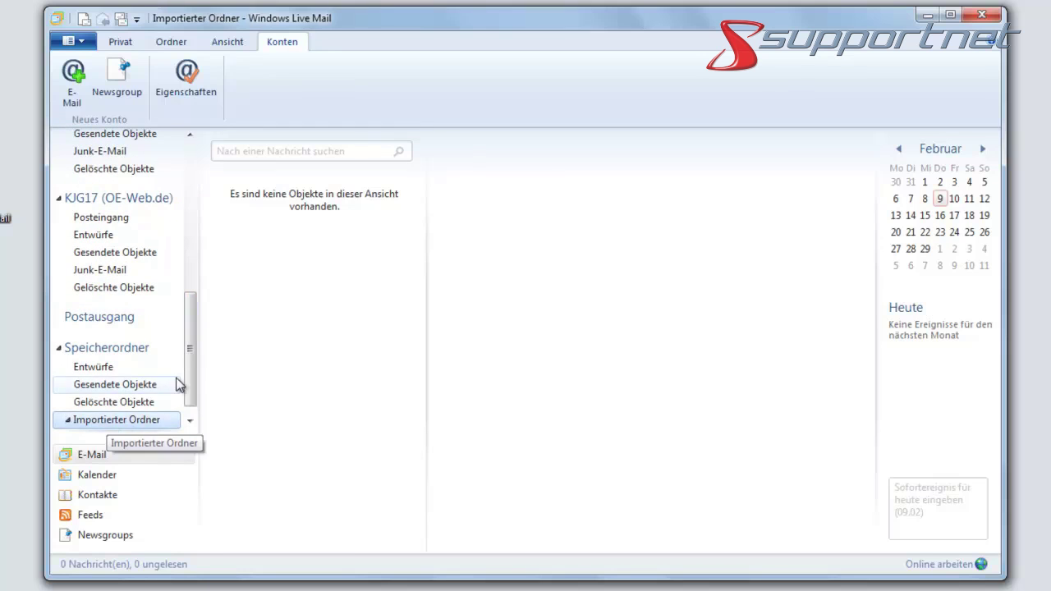
click(112, 421)
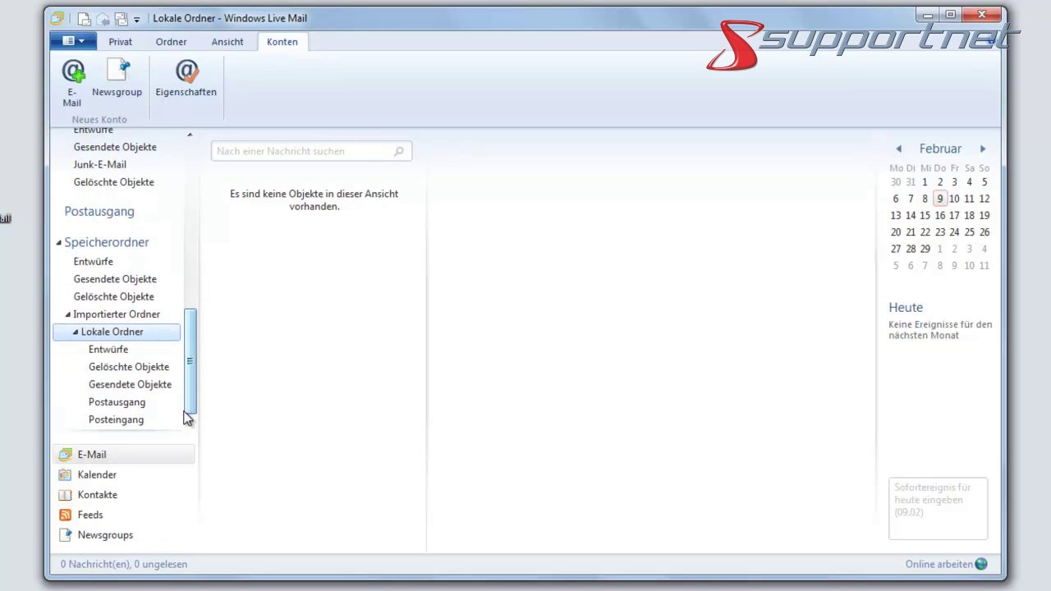
View the imported messages in Gesendete Objekte and Posteingang under Lokale Ordner
click(144, 393)
drag(267, 215, 168, 421)
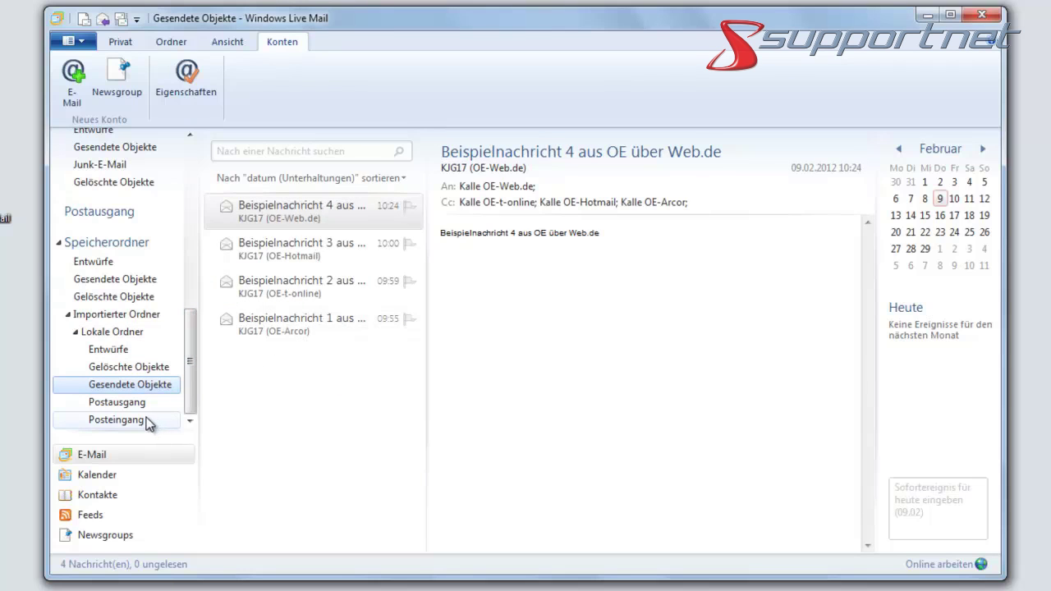
click(146, 418)
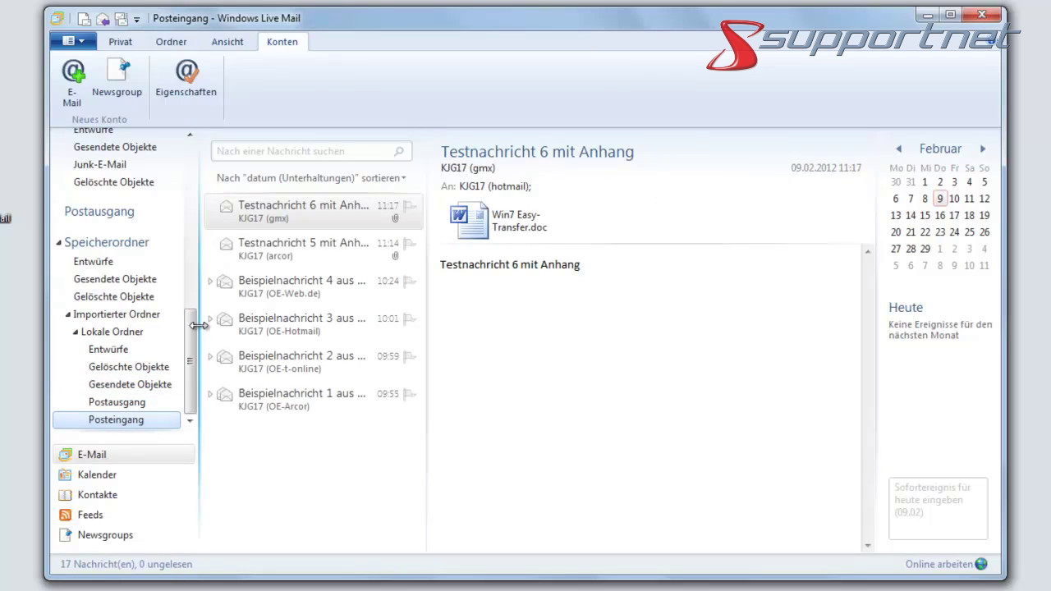
Move messages from the imported Posteingang into the inboxes of the OE-Hotmail, OE-t-online and OE-Arcor accounts, starting with Testnachricht 6 mit Anhang
drag(192, 327, 202, 209)
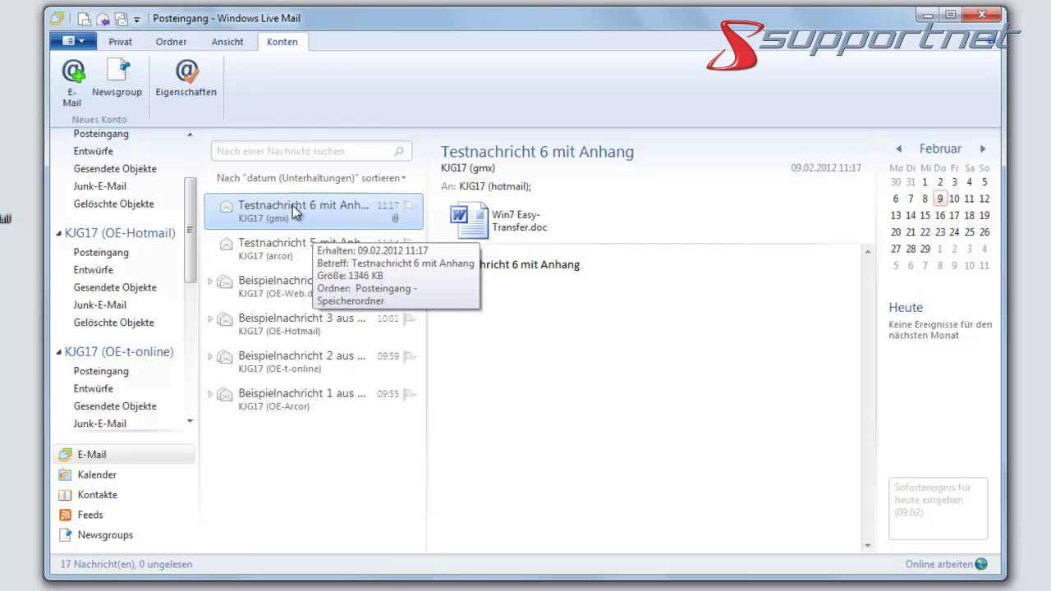
drag(283, 204, 144, 255)
drag(282, 218, 137, 374)
drag(193, 241, 194, 189)
drag(264, 205, 142, 244)
Move the messages from the imported Gesendete Objekte into the accounts' own sent folders, with Beispielnachricht 1 going to KJG17 (OE-Web.de)
drag(189, 209, 179, 376)
click(160, 385)
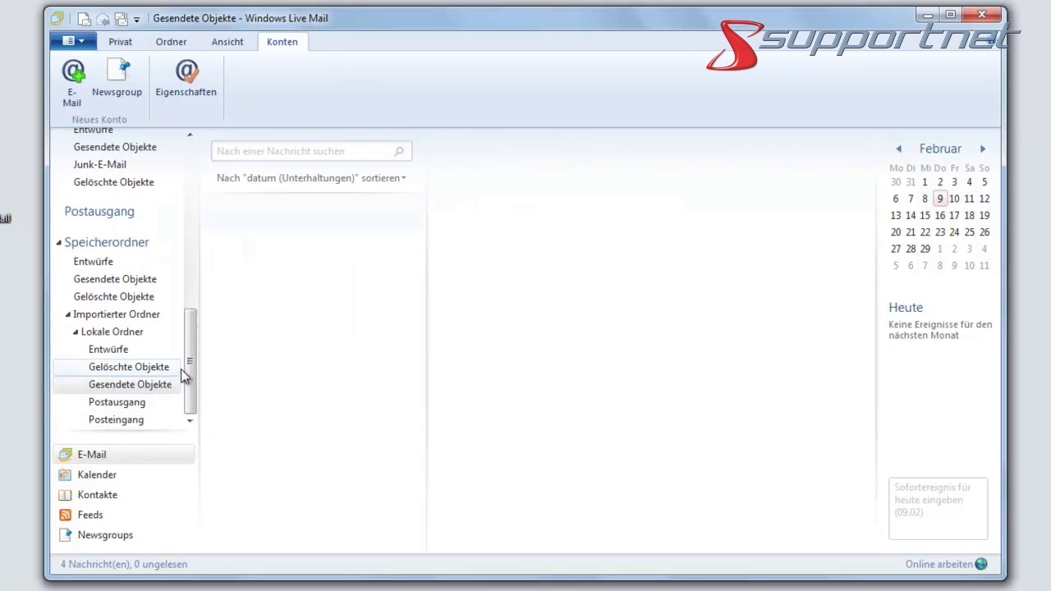
drag(191, 349, 190, 196)
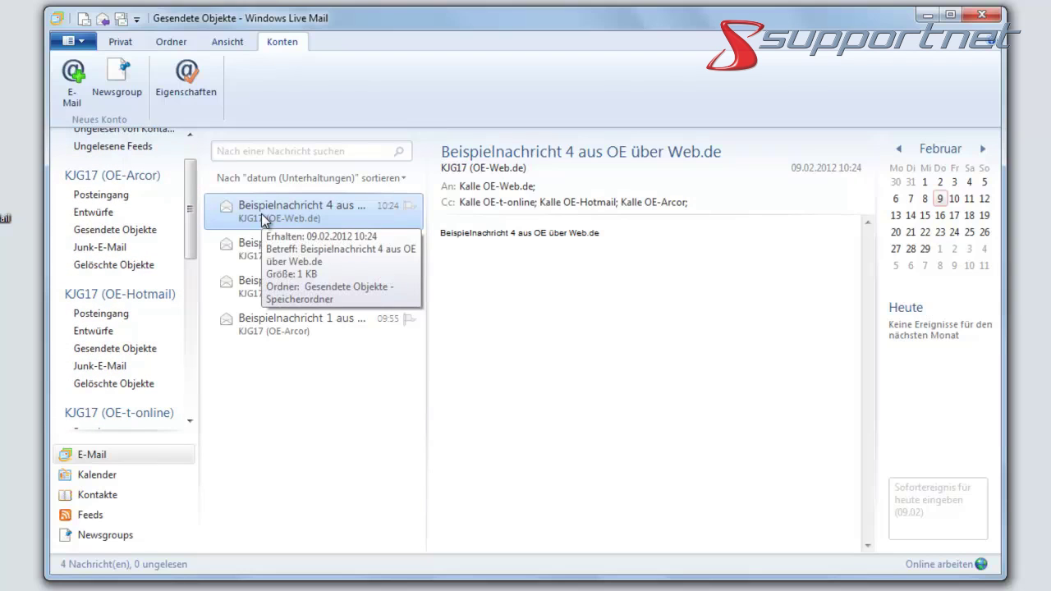
drag(261, 215, 183, 261)
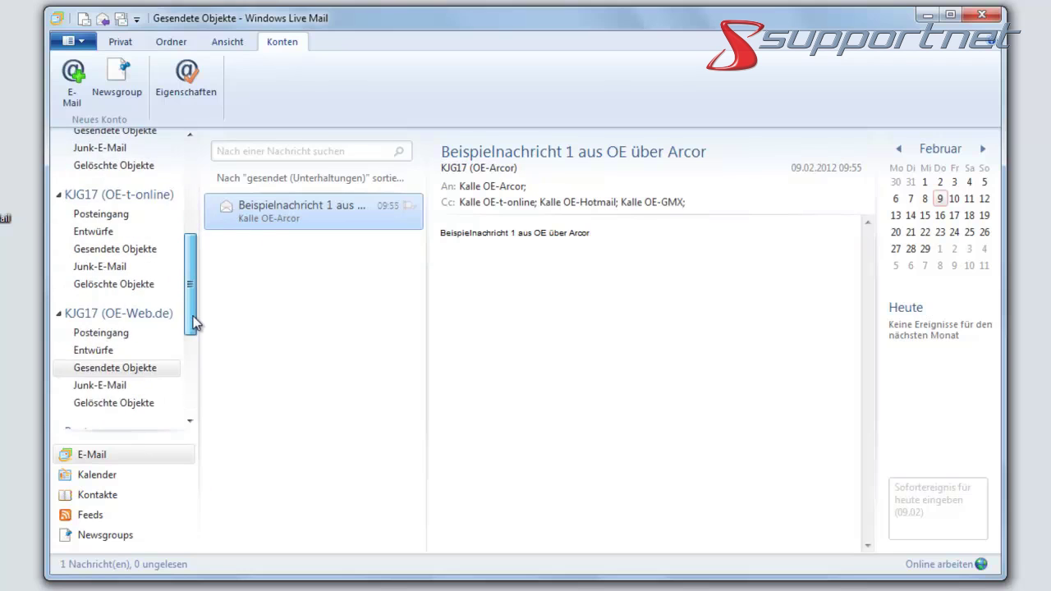
Collapse the Lokale Ordner and Importierter Ordner branches under Speicherordner and return to the start of the folder list
drag(193, 277, 195, 402)
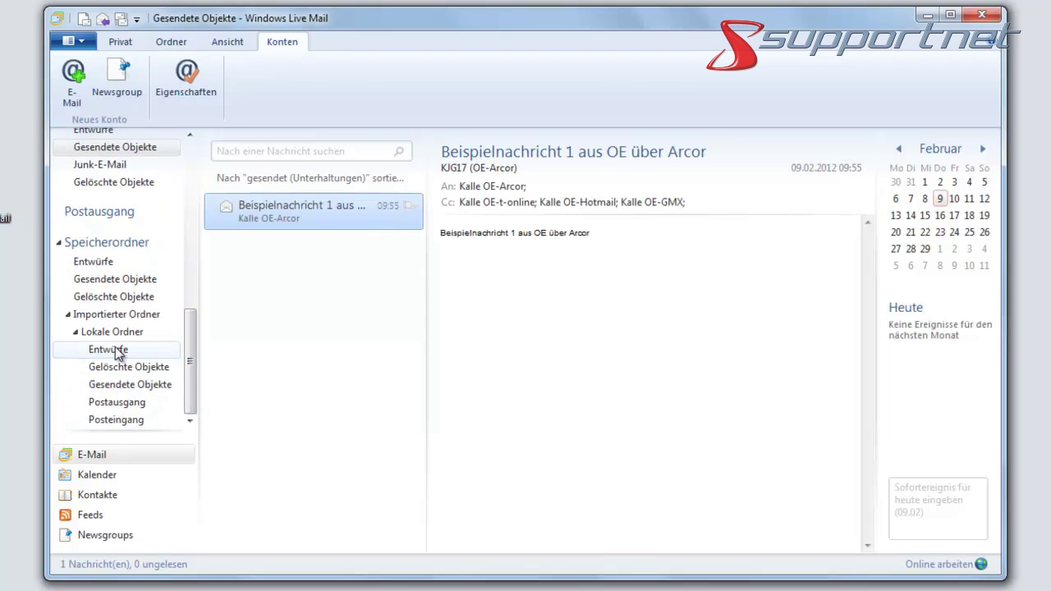
click(75, 345)
click(69, 415)
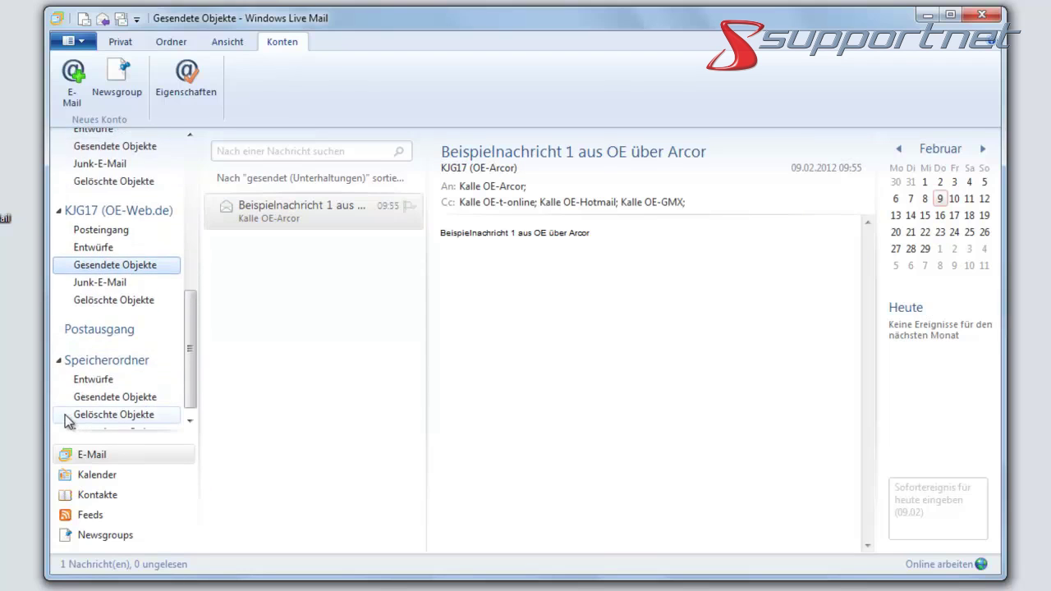
drag(189, 353, 192, 382)
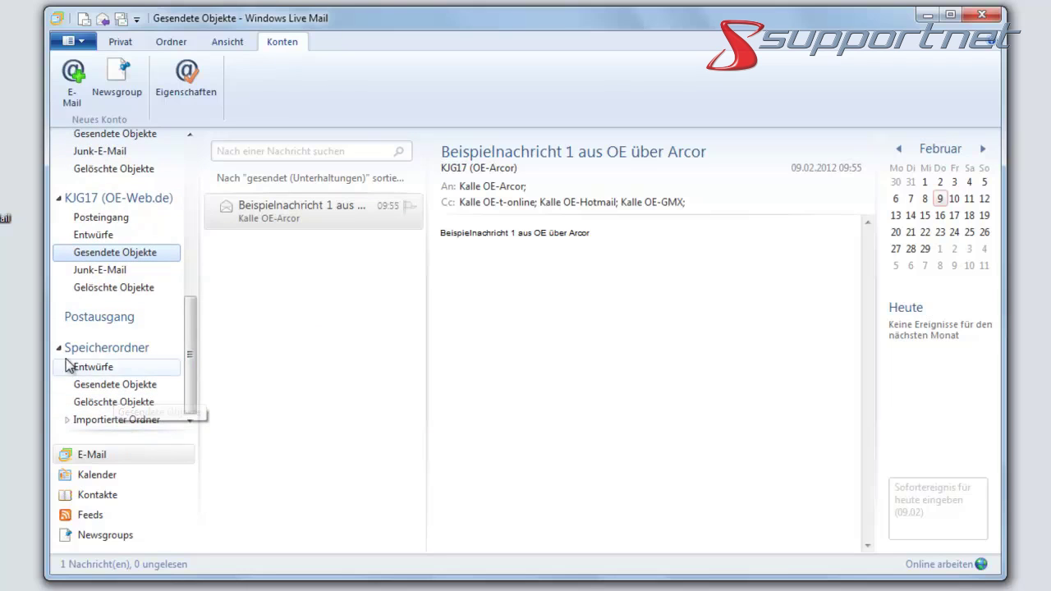
scroll(66, 353, up, 2)
drag(190, 349, 193, 215)
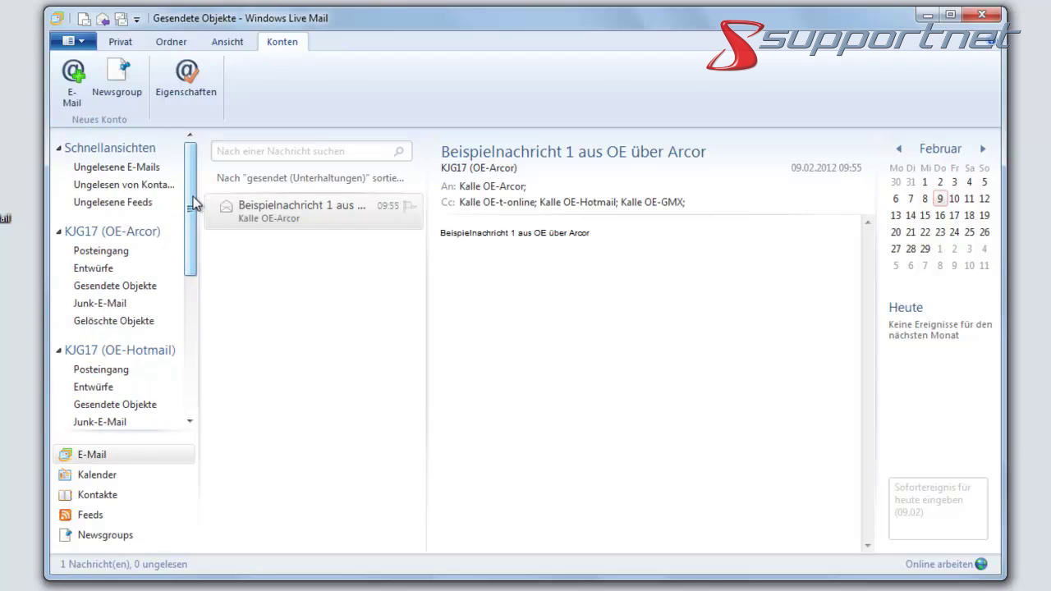